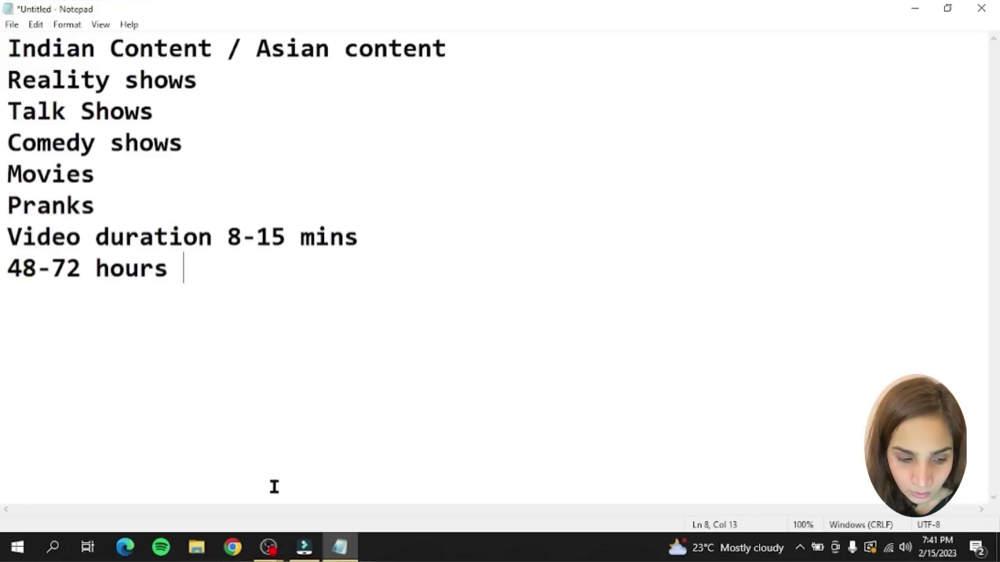
Step: Switch to Google Chrome with one of the existing profiles and open serialghar.net
{"action": "left_click", "coordinate": [249, 536]}
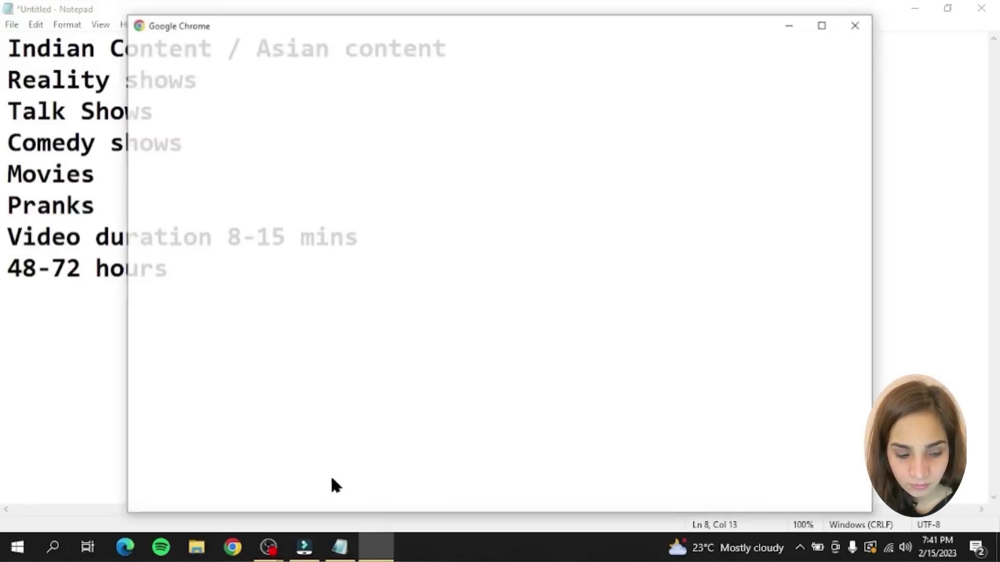
{"action": "scroll", "coordinate": [580, 264], "scroll_direction": "down", "scroll_amount": 5}
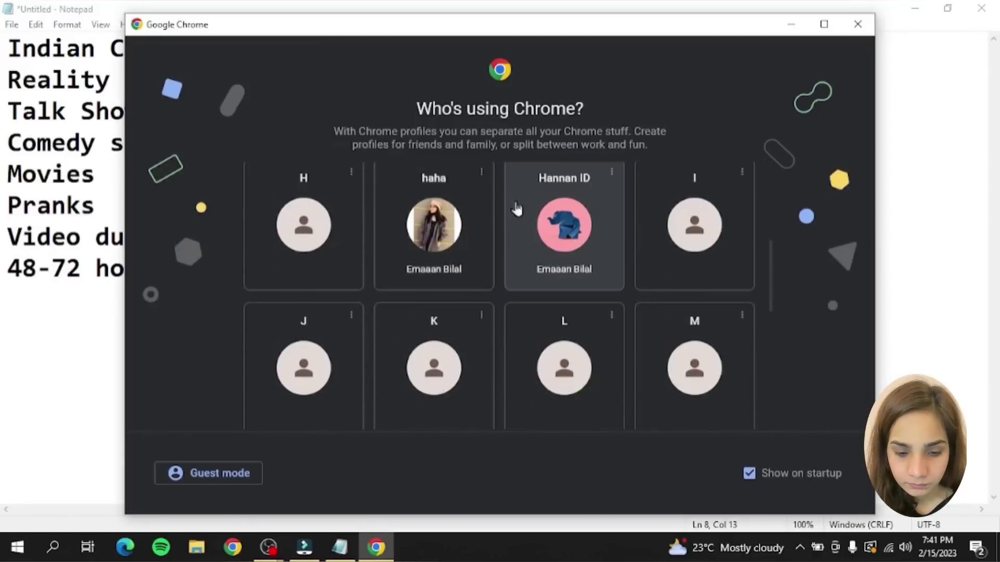
{"action": "left_click", "coordinate": [559, 209]}
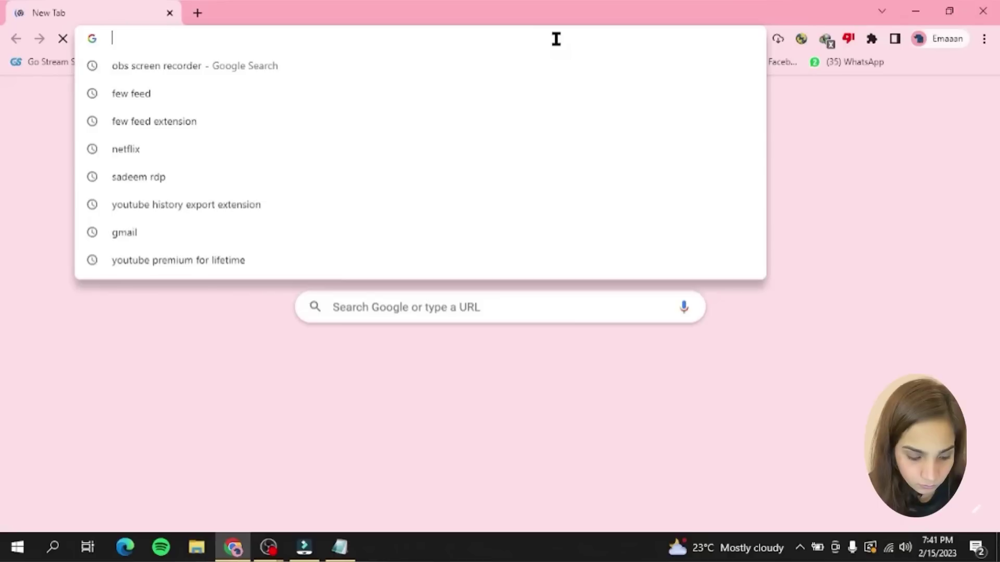
{"action": "type", "text": "ser"}
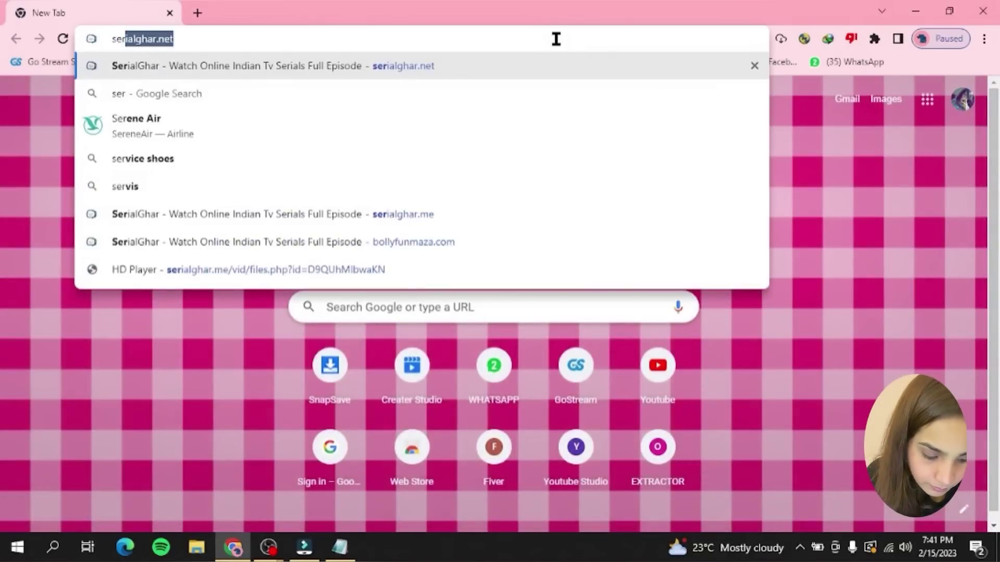
{"action": "type", "text": "ialgha"}
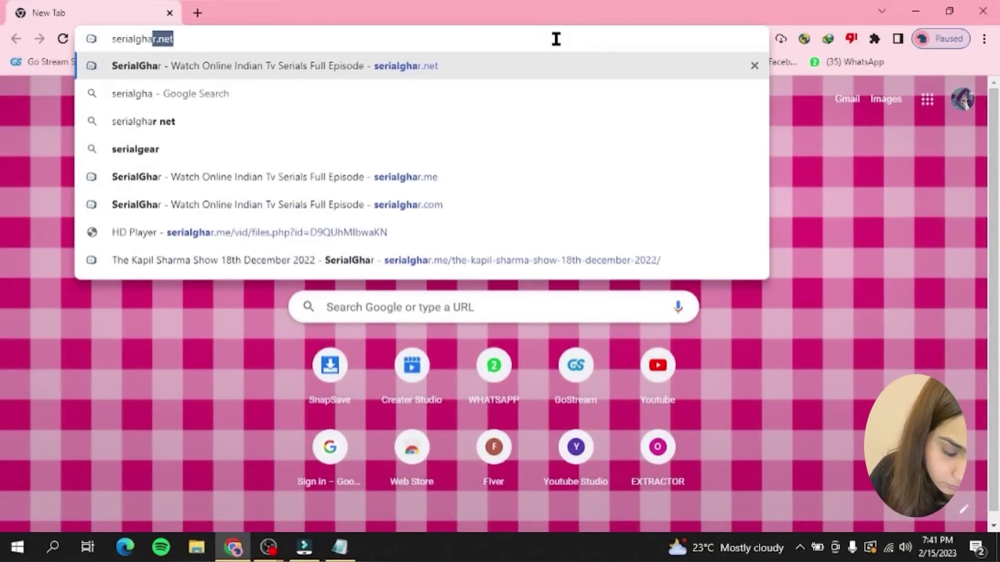
{"action": "type", "text": "r.net"}
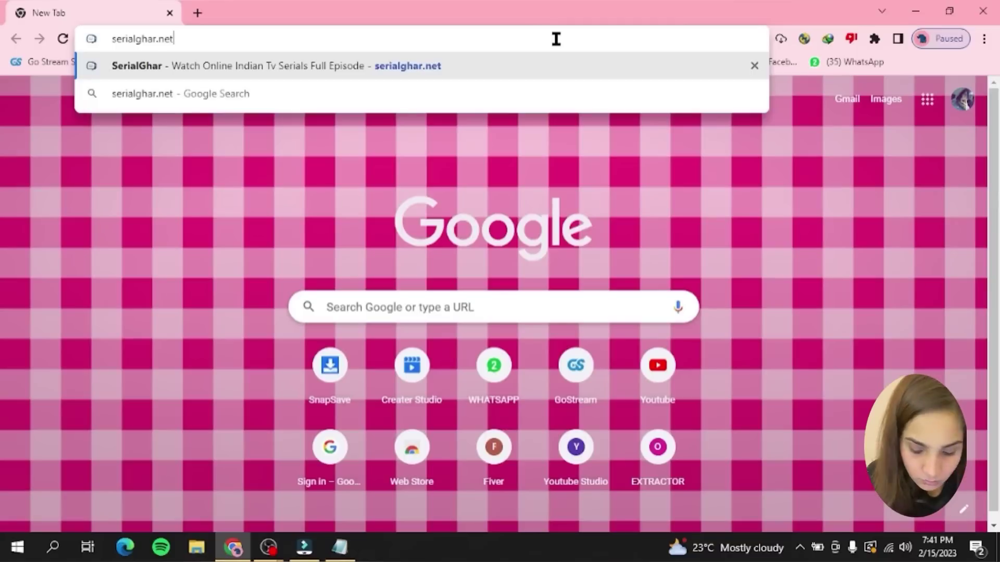
{"action": "key", "text": "Return"}
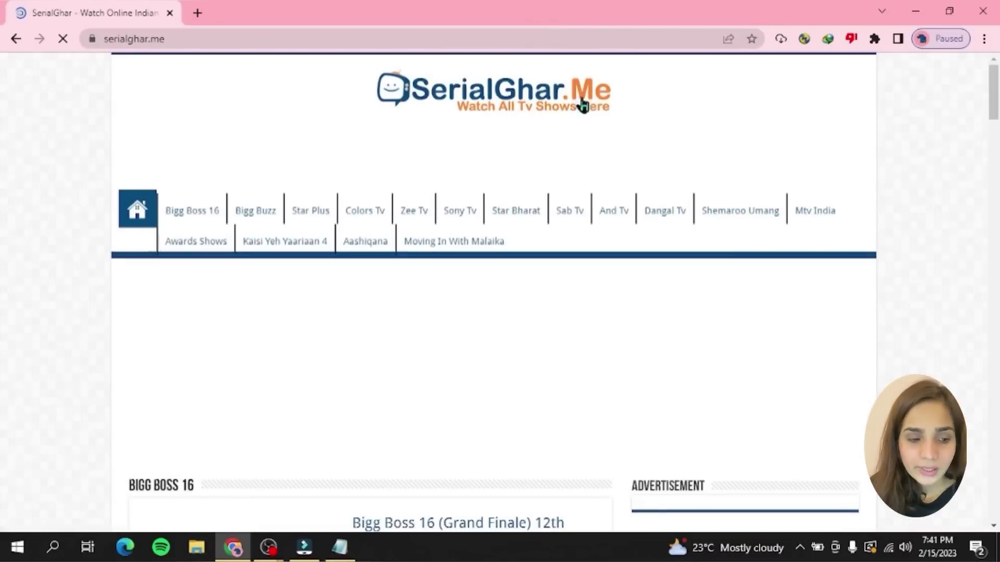
Step: Copy the SerialGhar site's address into the Notepad list, one blank line below "48-72 hours"
{"action": "scroll", "coordinate": [573, 120], "scroll_direction": "down", "scroll_amount": 3}
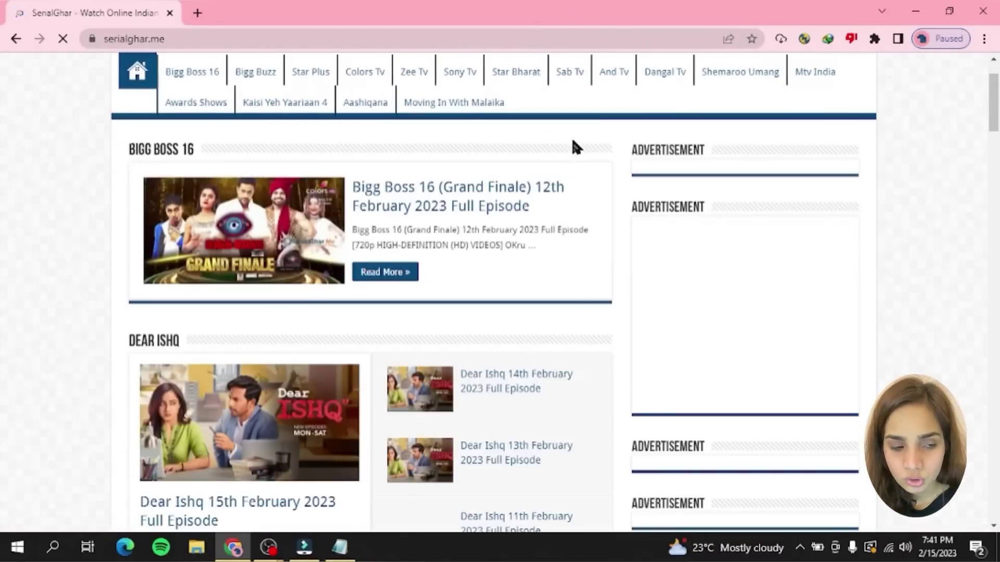
{"action": "scroll", "coordinate": [570, 144], "scroll_direction": "down", "scroll_amount": 4}
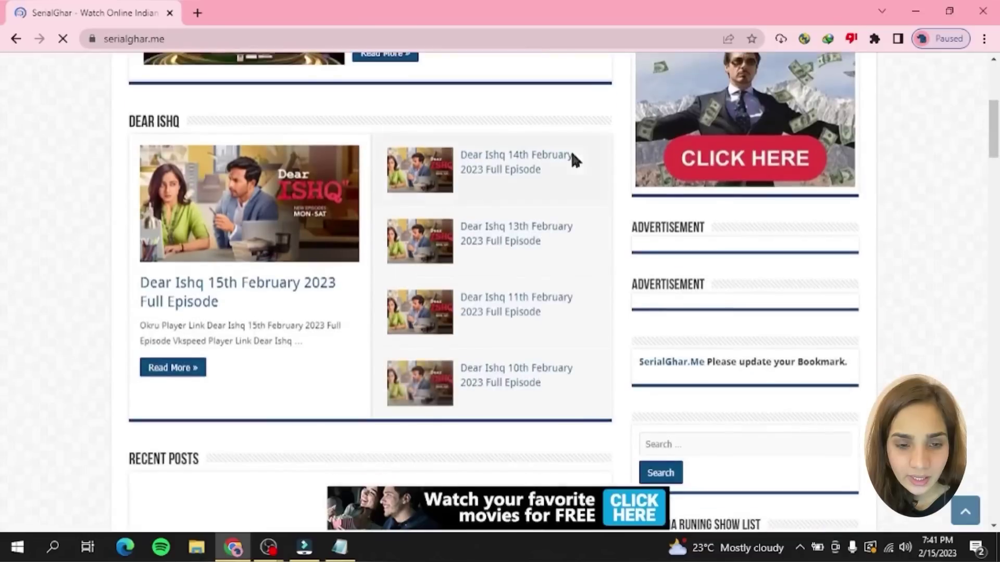
{"action": "scroll", "coordinate": [572, 154], "scroll_direction": "down", "scroll_amount": 3}
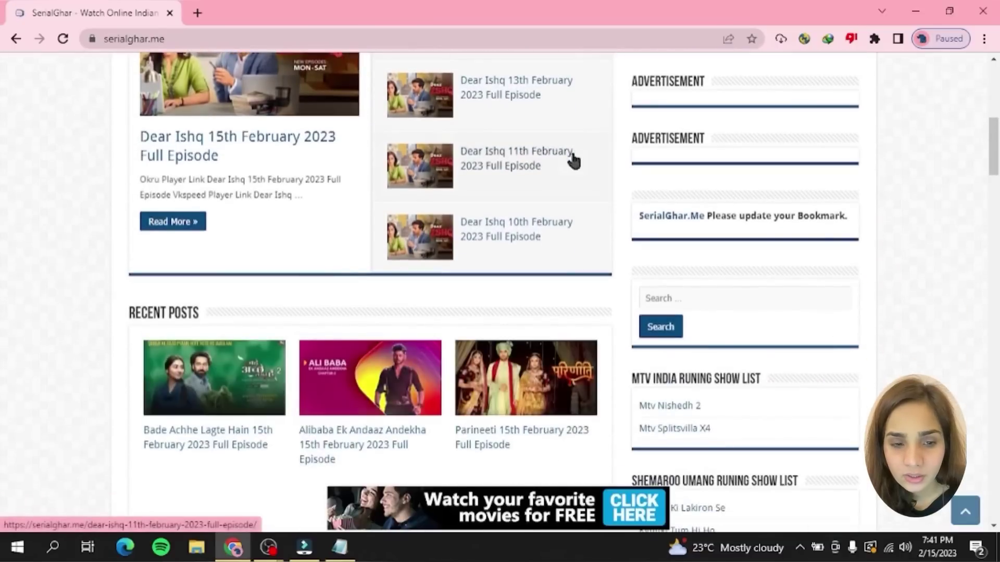
{"action": "left_click", "coordinate": [359, 38]}
{"action": "key", "text": "ctrl+c"}
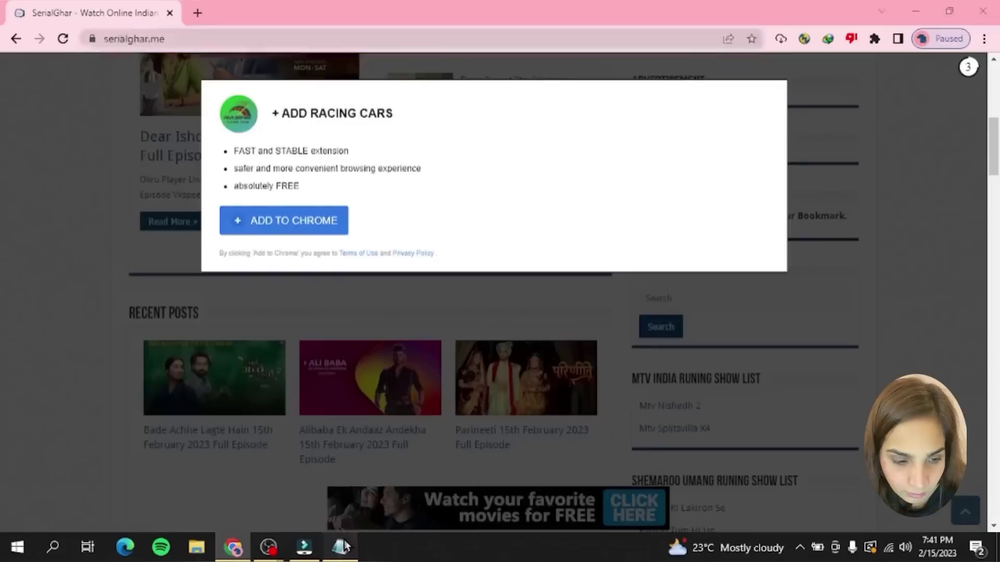
{"action": "left_click", "coordinate": [341, 546]}
{"action": "key", "text": "Return"}
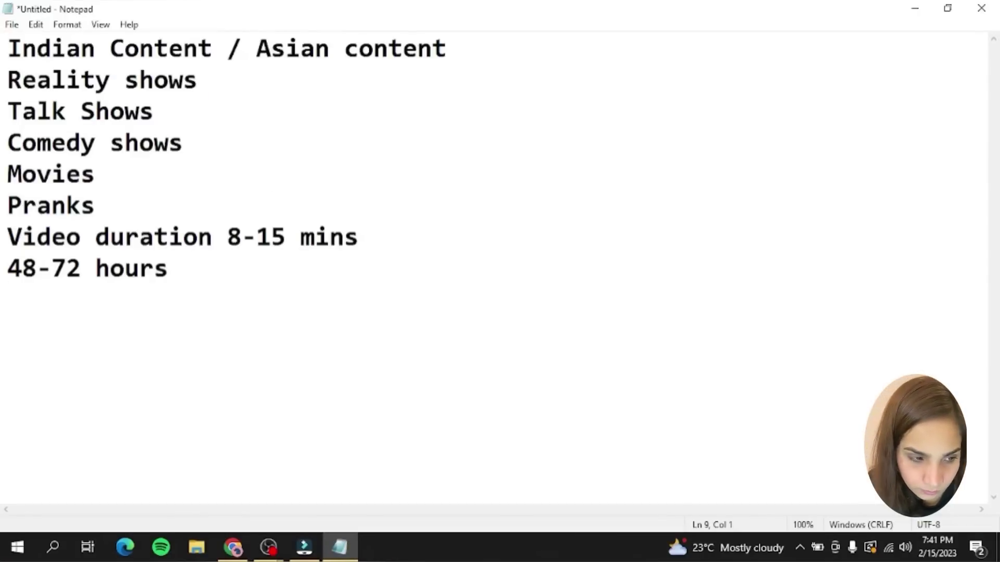
{"action": "key", "text": "Return"}
{"action": "key", "text": "ctrl+v"}
{"action": "key", "text": "Return"}
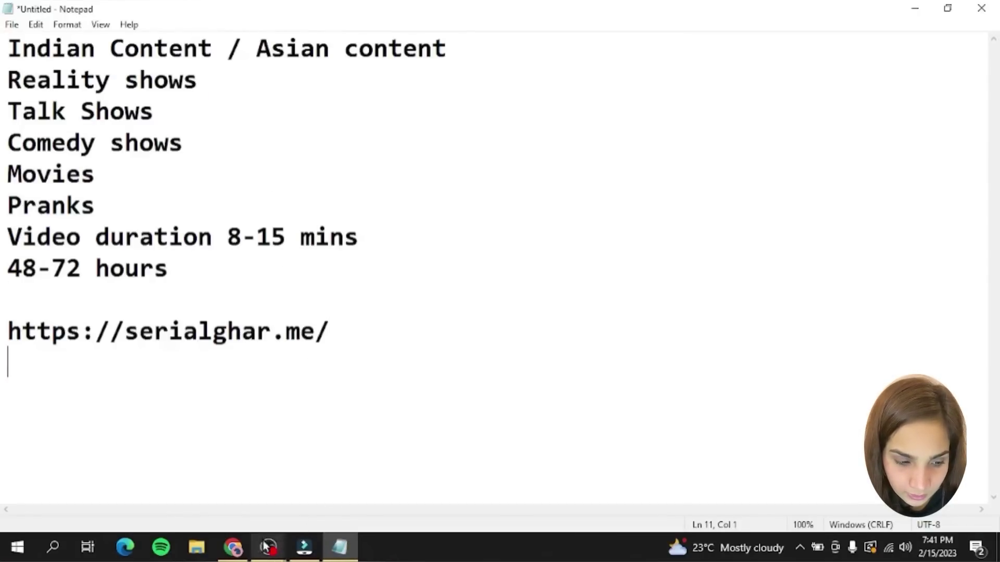
Step: Return to the SerialGhar page in Chrome, dismiss the extension advertisement and look through the recent posts and show lists
{"action": "left_click", "coordinate": [233, 547]}
{"action": "scroll", "coordinate": [485, 346], "scroll_direction": "down", "scroll_amount": 3}
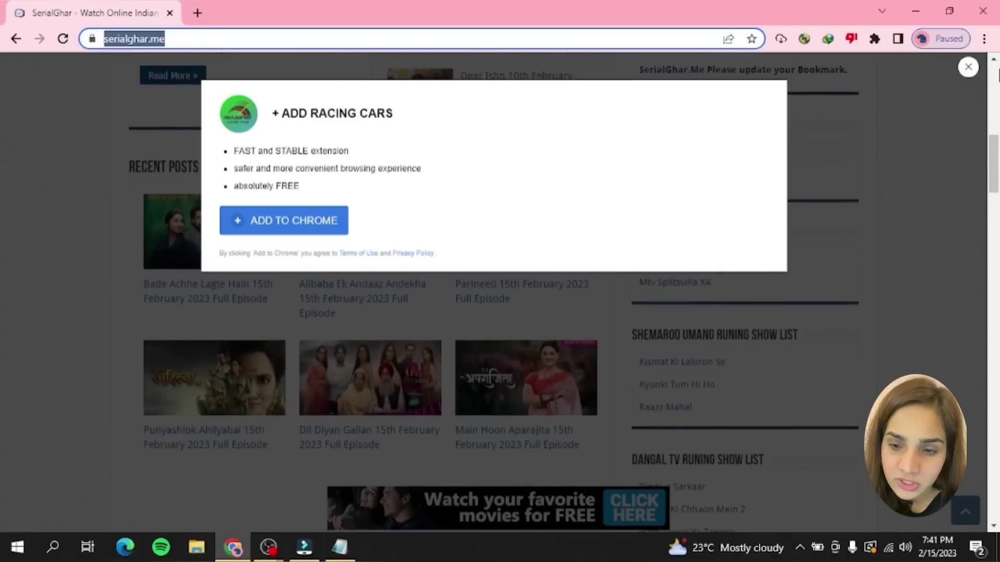
{"action": "left_click", "coordinate": [967, 67]}
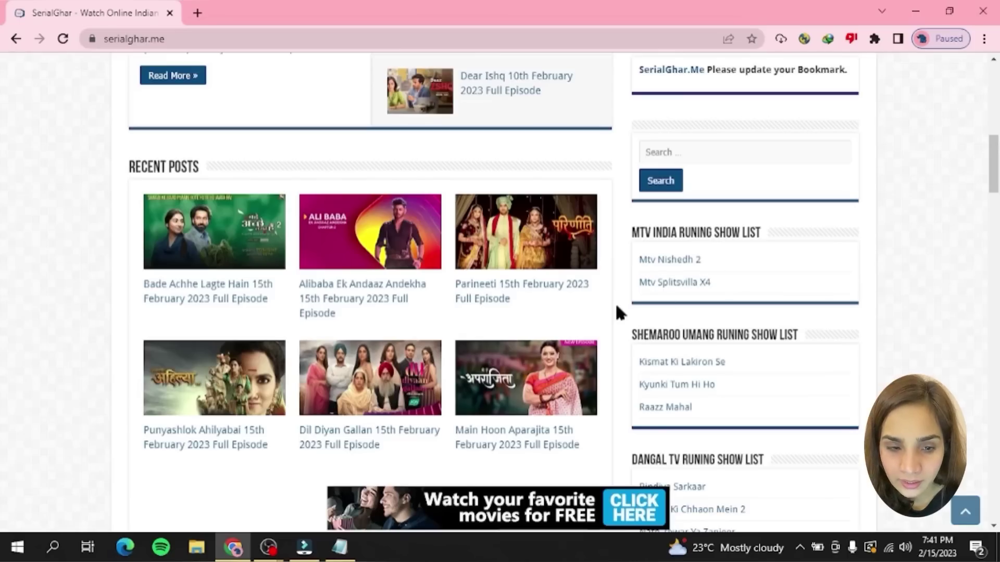
{"action": "scroll", "coordinate": [616, 306], "scroll_direction": "down", "scroll_amount": 8}
{"action": "scroll", "coordinate": [625, 291], "scroll_direction": "down", "scroll_amount": 3}
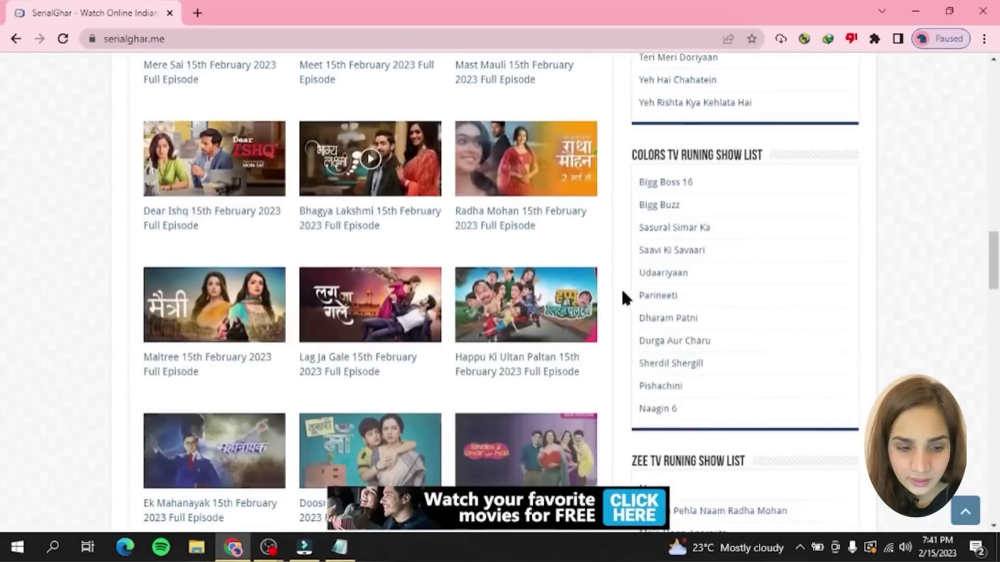
{"action": "scroll", "coordinate": [621, 285], "scroll_direction": "up", "scroll_amount": 10}
{"action": "scroll", "coordinate": [621, 283], "scroll_direction": "up", "scroll_amount": 4}
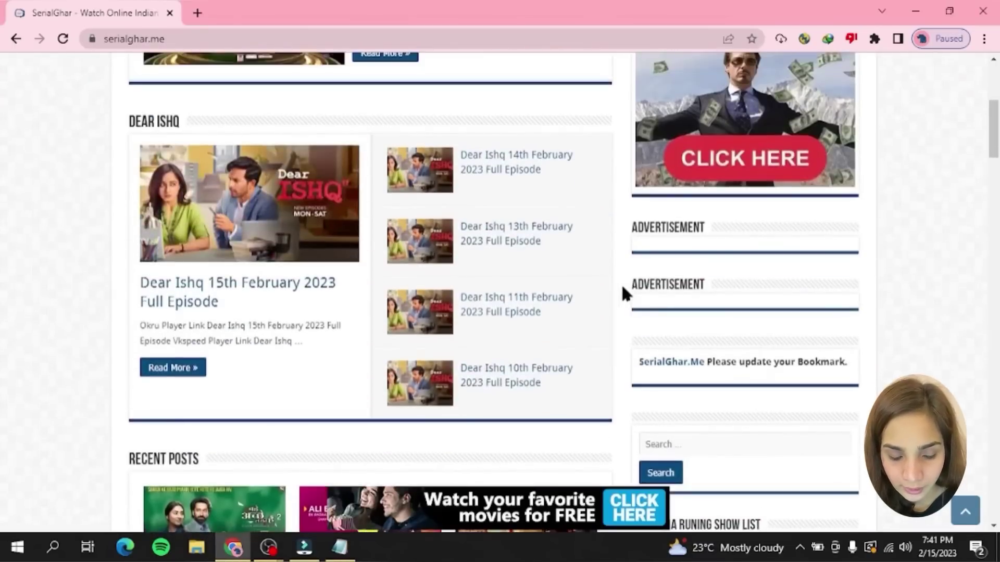
Step: Switch to Wondershare Filmora and import the HD Player TS video from the Video folder in Downloads
{"action": "left_click", "coordinate": [315, 555]}
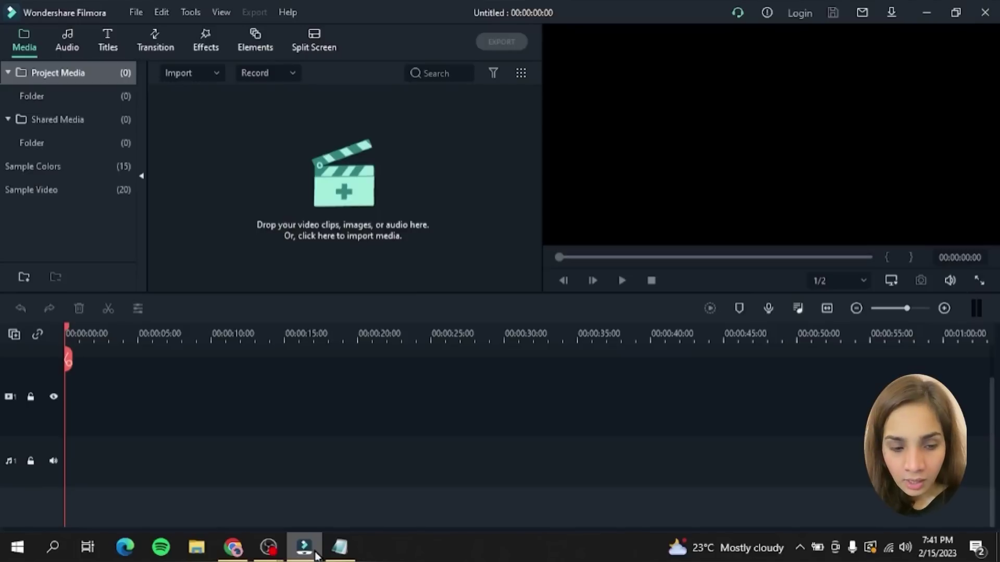
{"action": "left_click", "coordinate": [355, 272]}
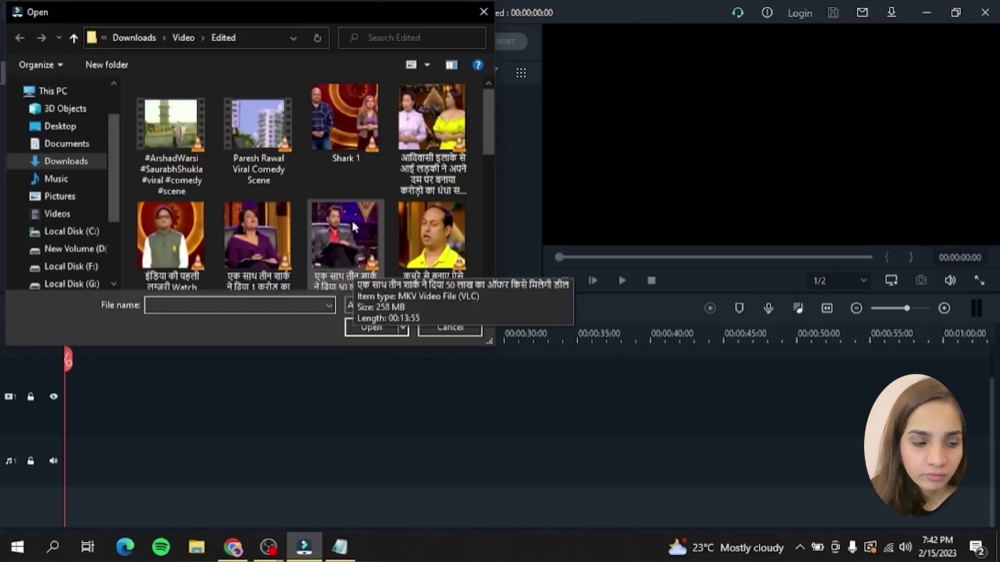
{"action": "scroll", "coordinate": [212, 194], "scroll_direction": "down", "scroll_amount": 8}
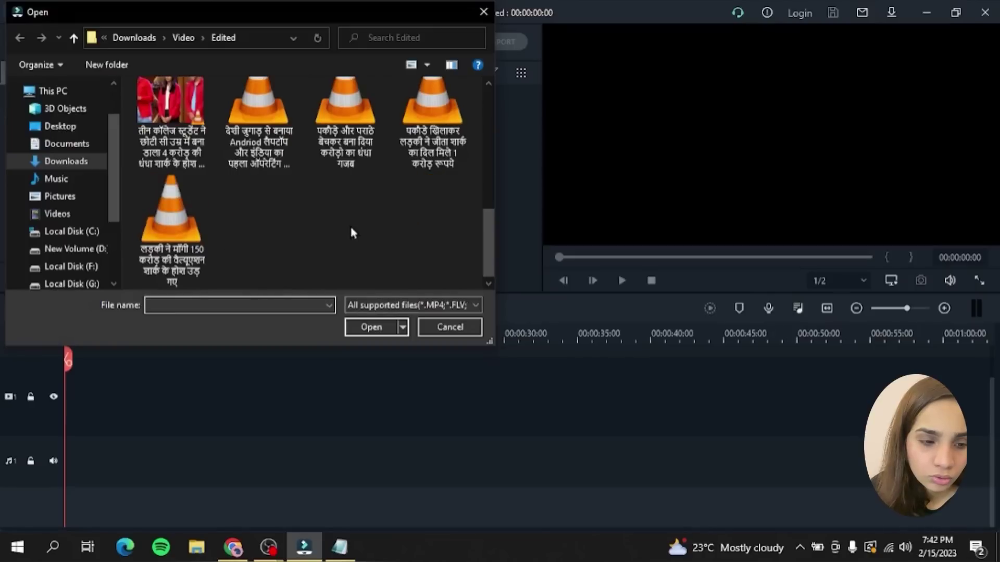
{"action": "scroll", "coordinate": [351, 229], "scroll_direction": "up", "scroll_amount": 4}
{"action": "scroll", "coordinate": [355, 235], "scroll_direction": "up", "scroll_amount": 4}
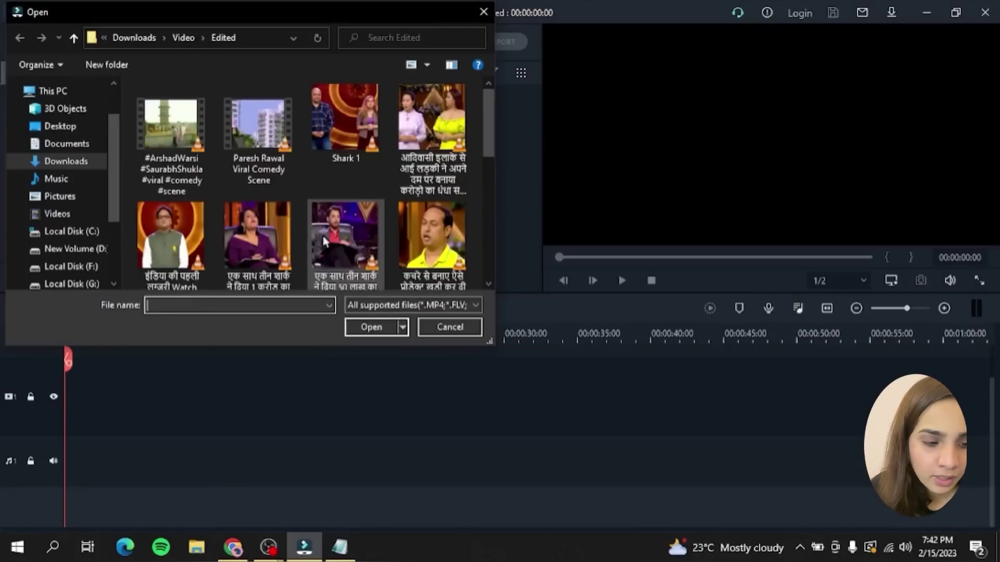
{"action": "left_click", "coordinate": [92, 178]}
{"action": "left_click", "coordinate": [88, 162]}
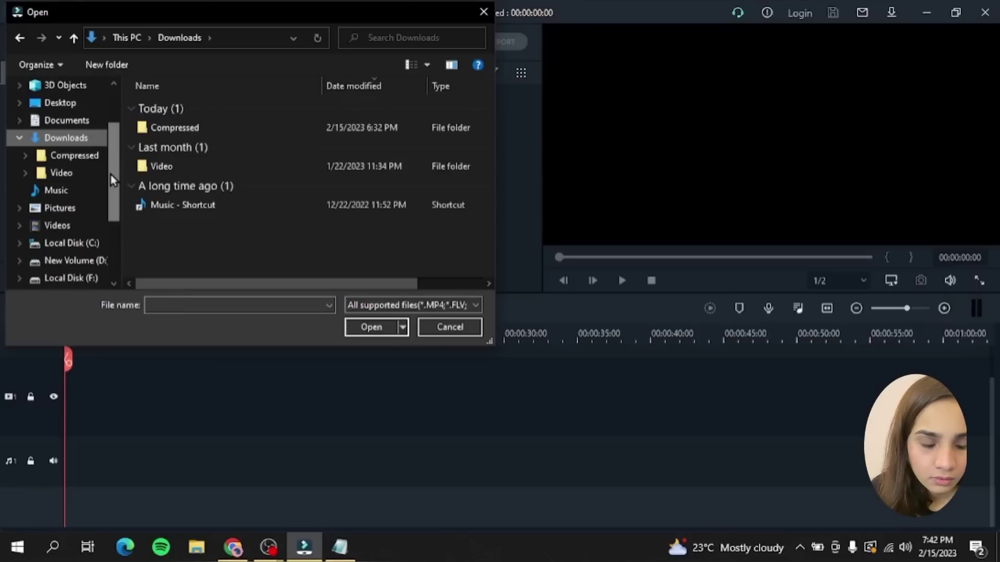
{"action": "left_click", "coordinate": [102, 178]}
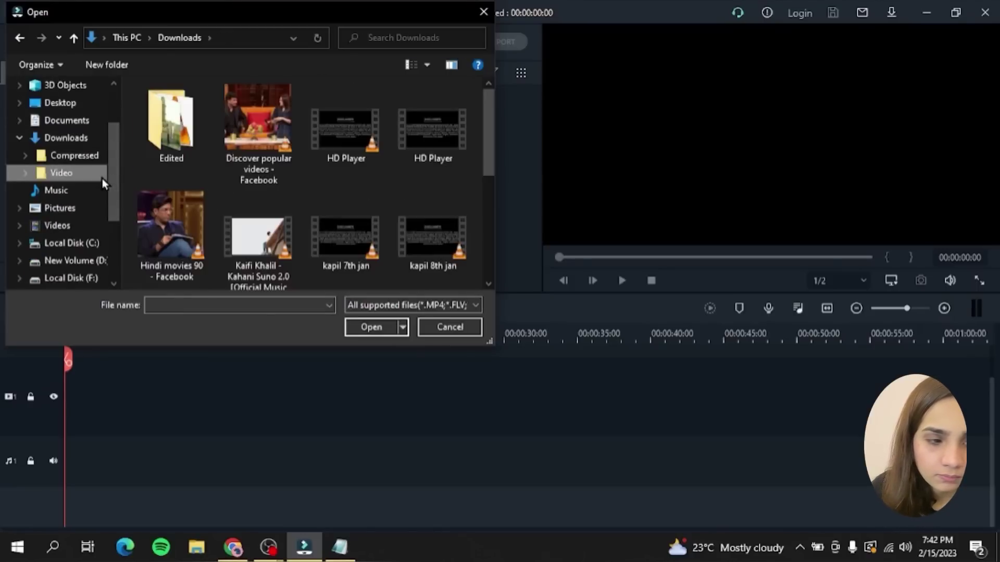
{"action": "scroll", "coordinate": [255, 155], "scroll_direction": "down", "scroll_amount": 2}
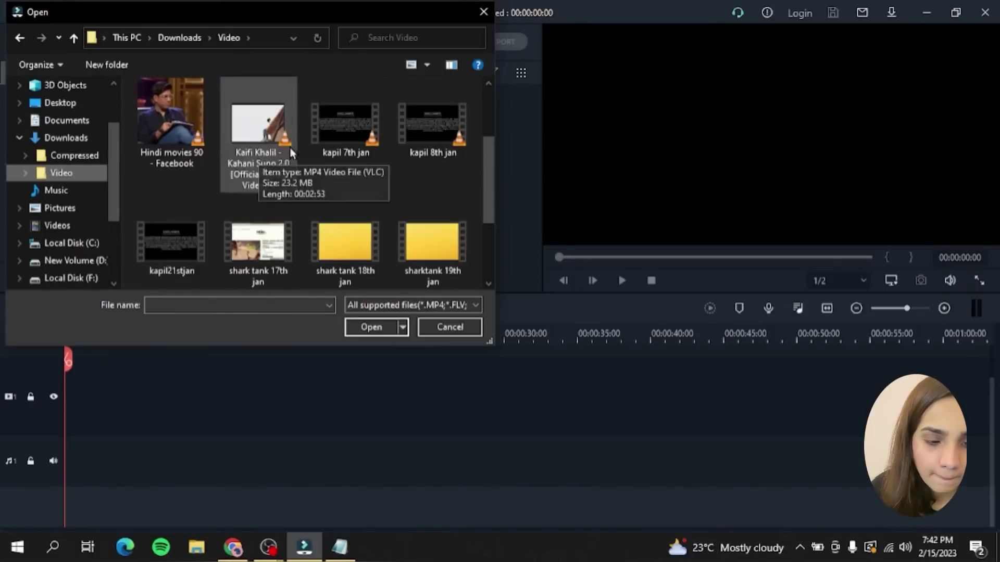
{"action": "scroll", "coordinate": [417, 166], "scroll_direction": "up", "scroll_amount": 2}
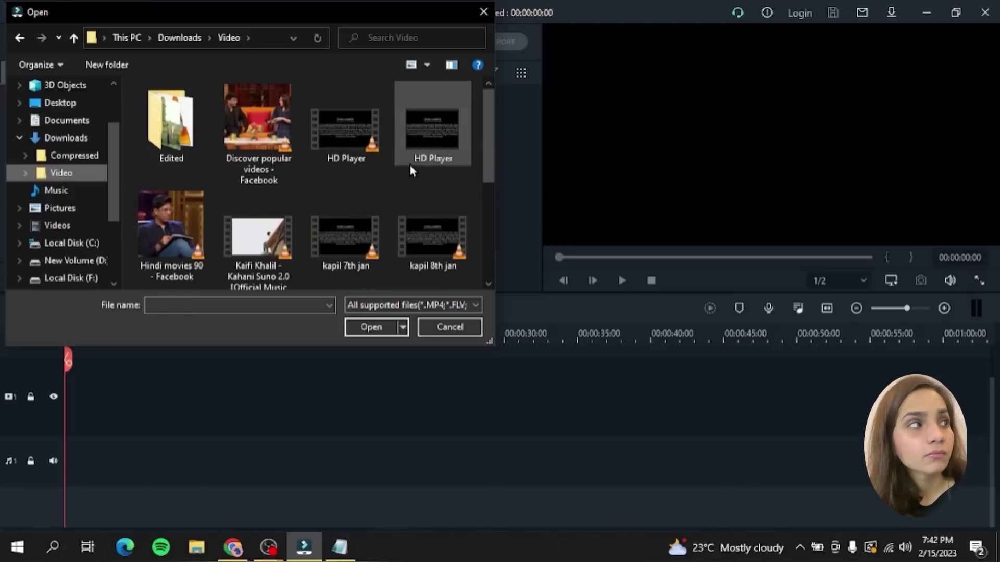
{"action": "left_click", "coordinate": [411, 164]}
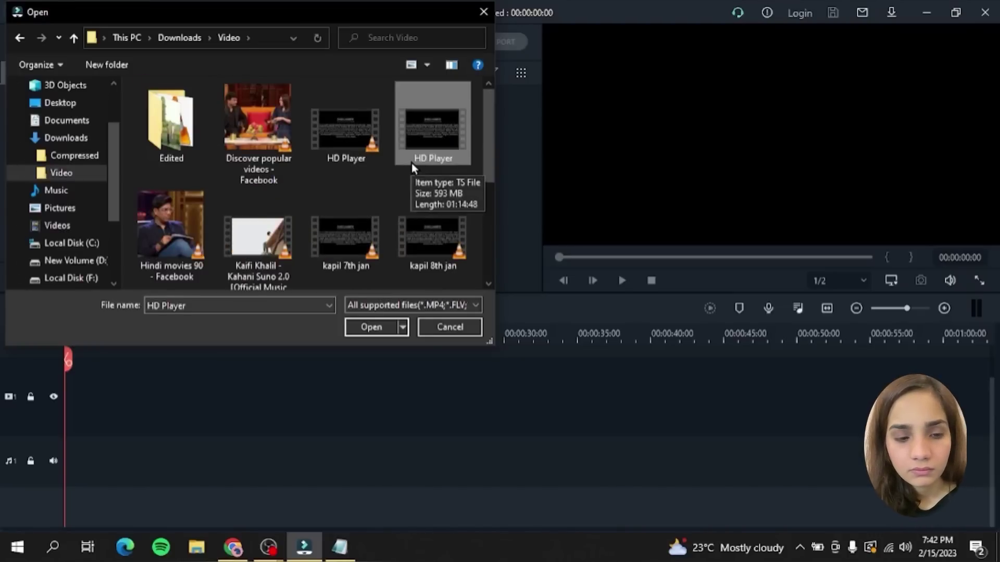
{"action": "double_click", "coordinate": [411, 163]}
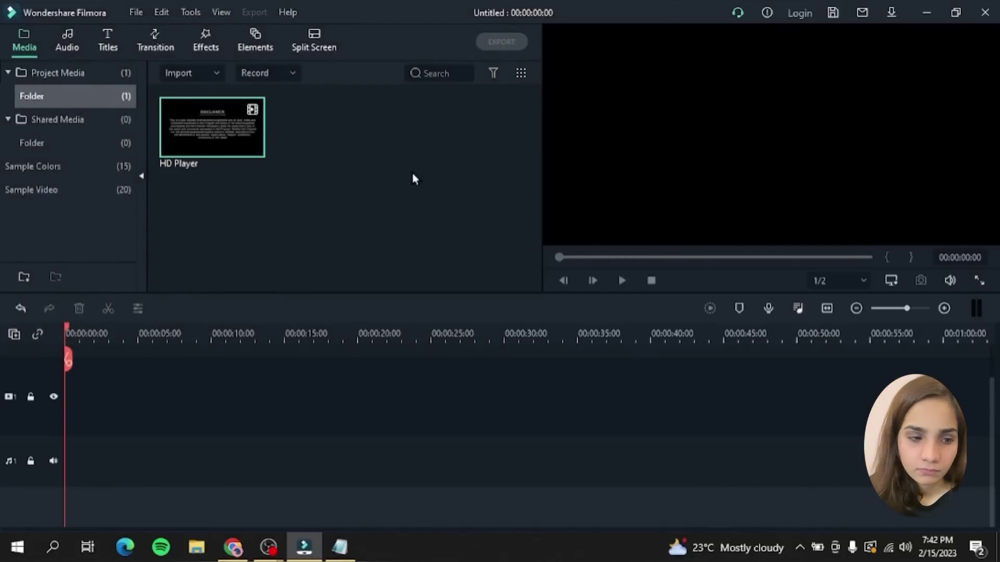
Step: Preview the imported HD Player clip from about 00:17:23 and pause it
{"action": "right_click", "coordinate": [219, 137]}
{"action": "left_click", "coordinate": [448, 194]}
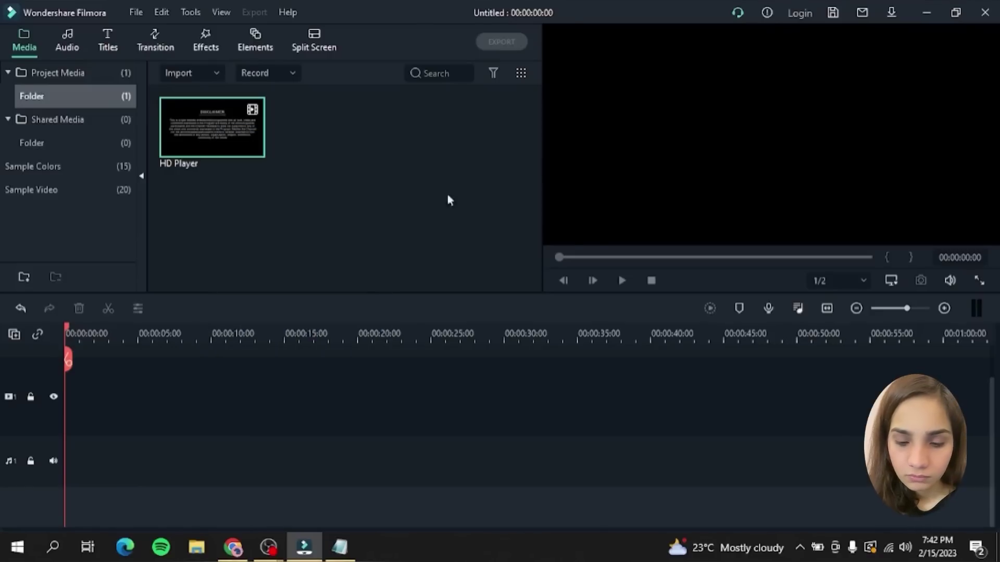
{"action": "left_click", "coordinate": [622, 281]}
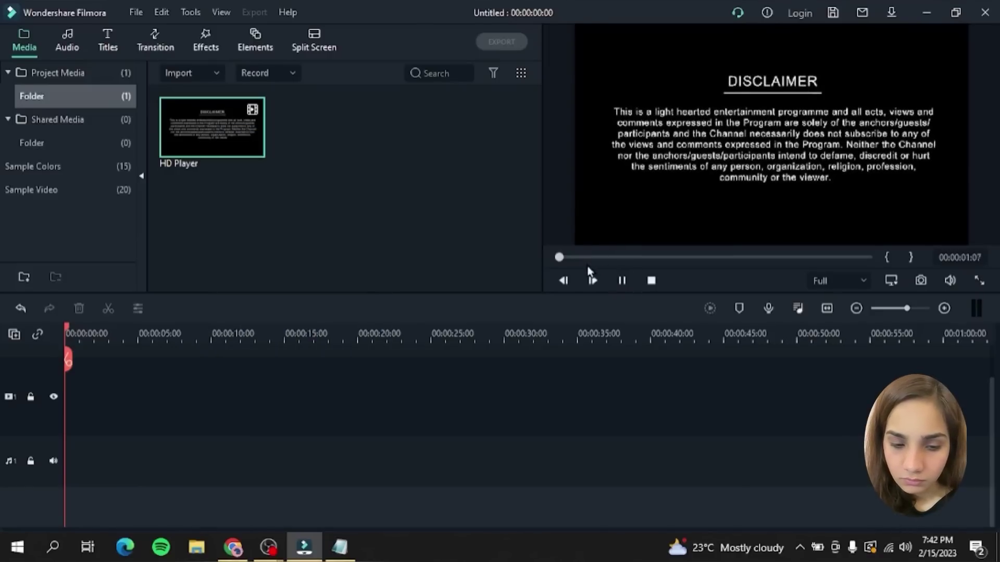
{"action": "left_click_drag", "start_coordinate": [559, 257], "coordinate": [630, 257]}
{"action": "key", "text": "space"}
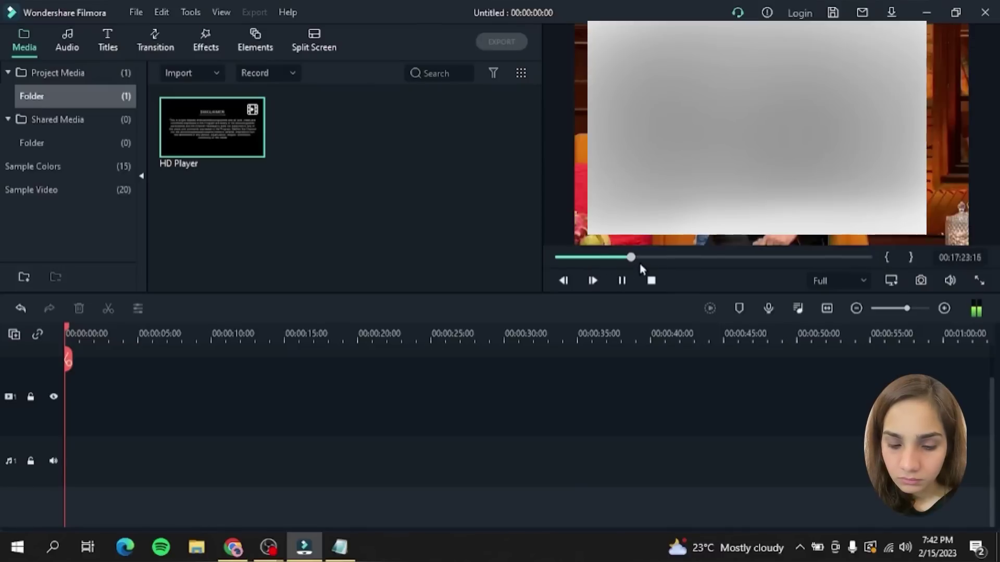
{"action": "left_click", "coordinate": [622, 280]}
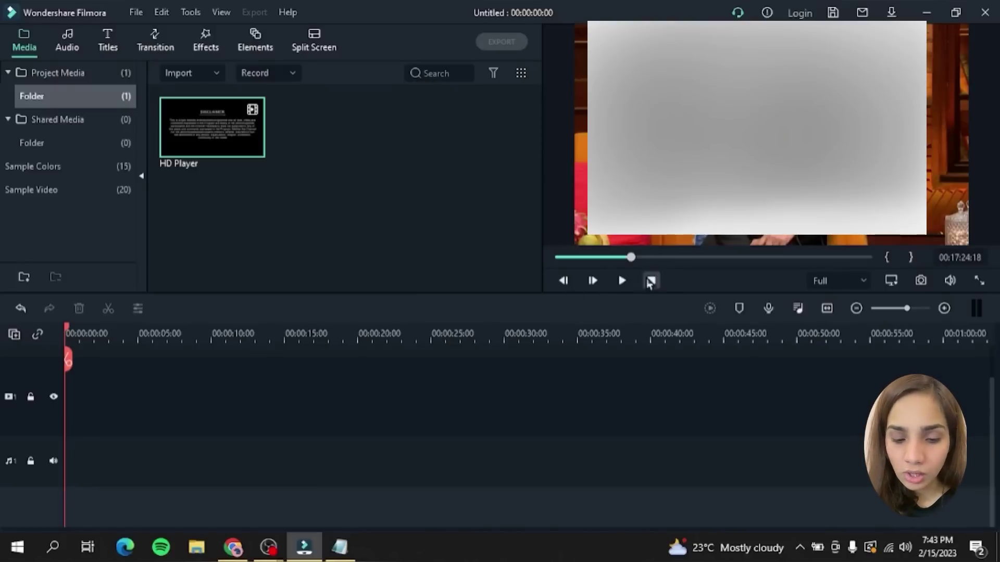
Step: Advance the HD Player preview to 00:21:39:17, pause it and mark the clip's in point there
{"action": "left_click", "coordinate": [621, 281]}
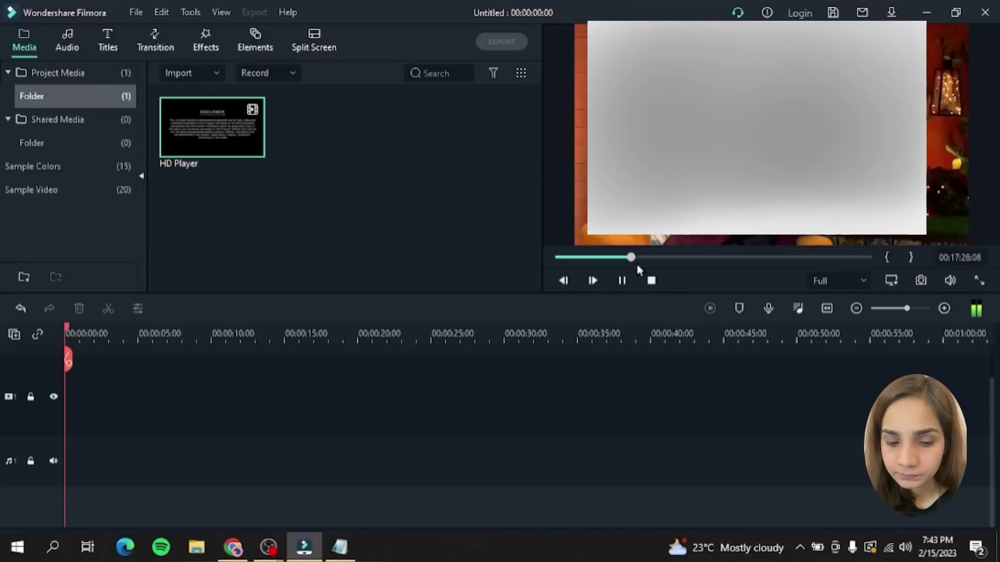
{"action": "left_click_drag", "start_coordinate": [636, 263], "coordinate": [651, 260]}
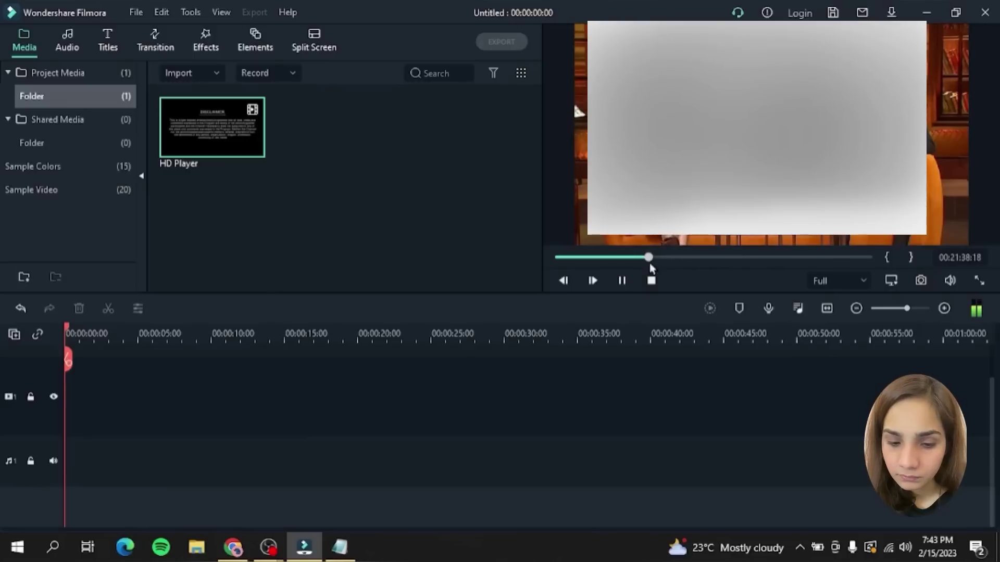
{"action": "left_click", "coordinate": [621, 281]}
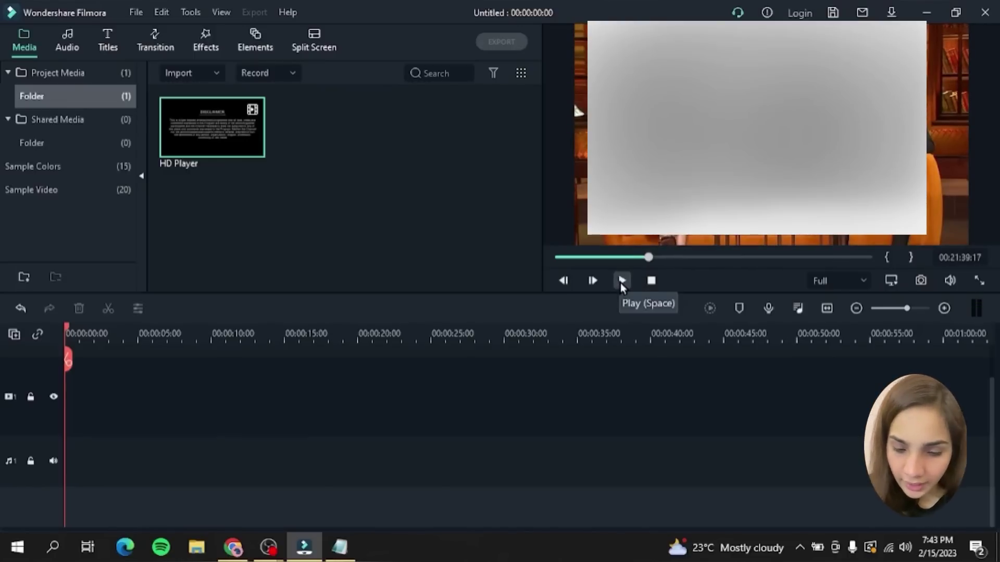
{"action": "left_click", "coordinate": [886, 258]}
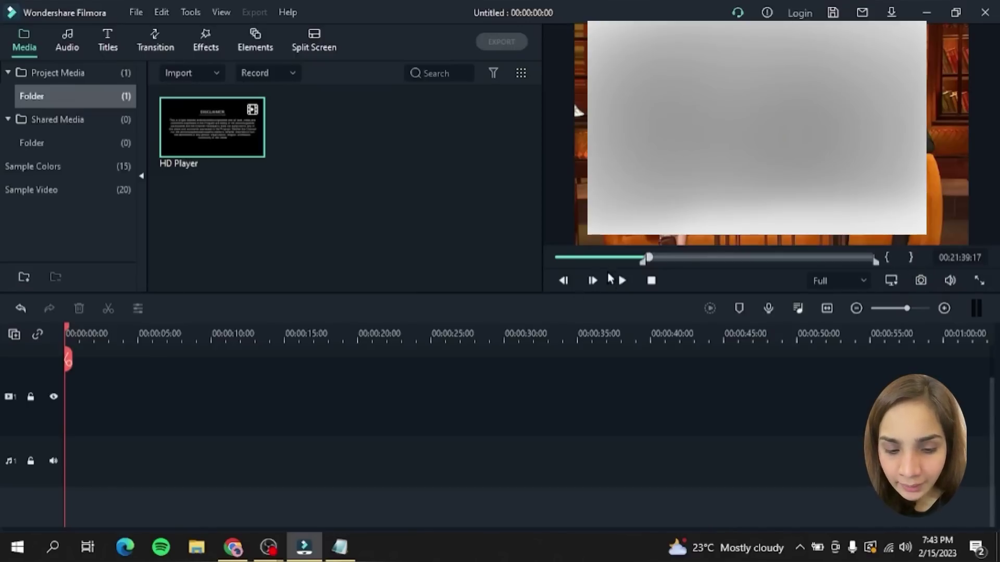
Step: Mark the HD Player clip's out point at 00:21:49:23 and place the marked segment at the start of video track 1
{"action": "left_click", "coordinate": [621, 280]}
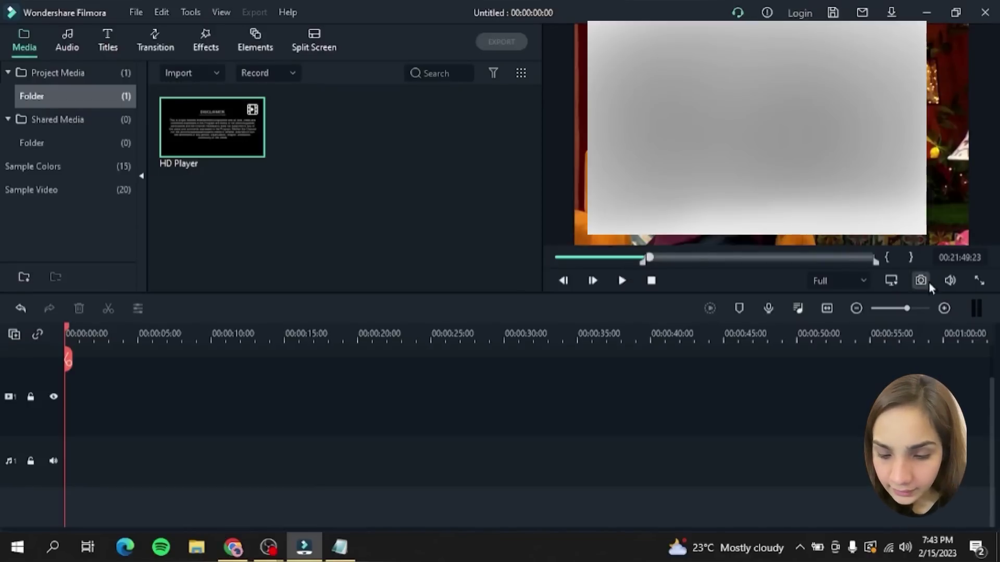
{"action": "left_click", "coordinate": [911, 258]}
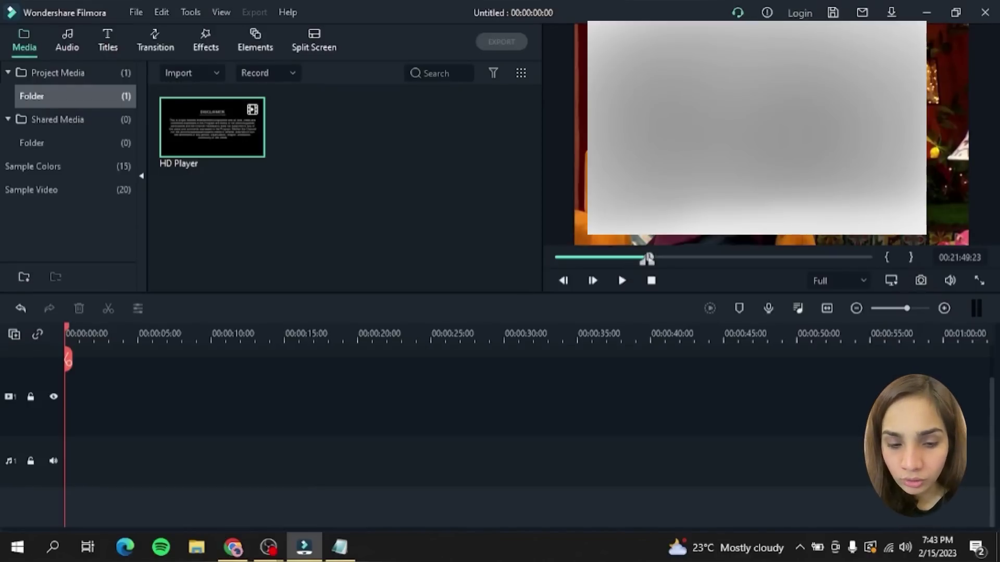
{"action": "left_click_drag", "start_coordinate": [647, 259], "coordinate": [5, 471]}
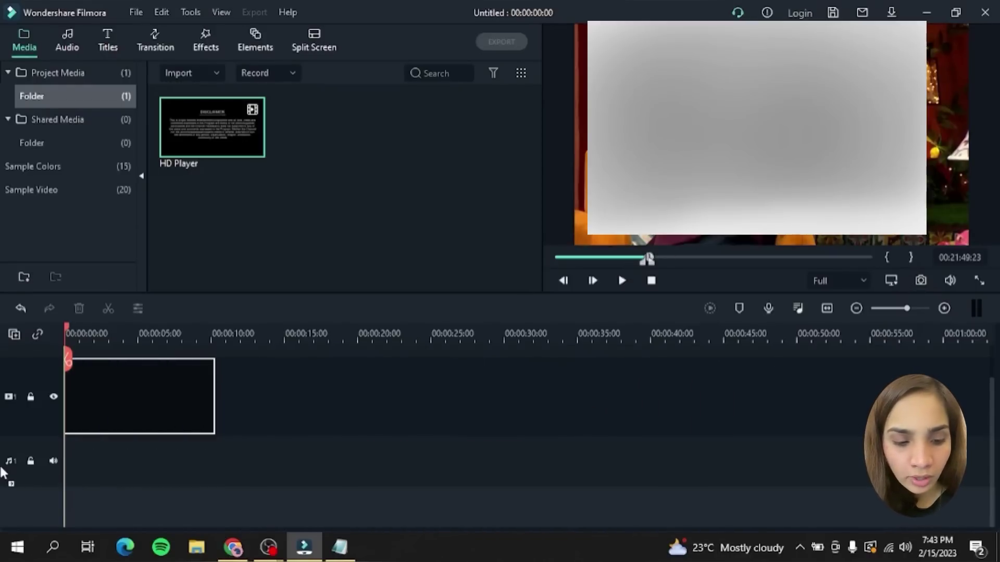
{"action": "left_click", "coordinate": [567, 299]}
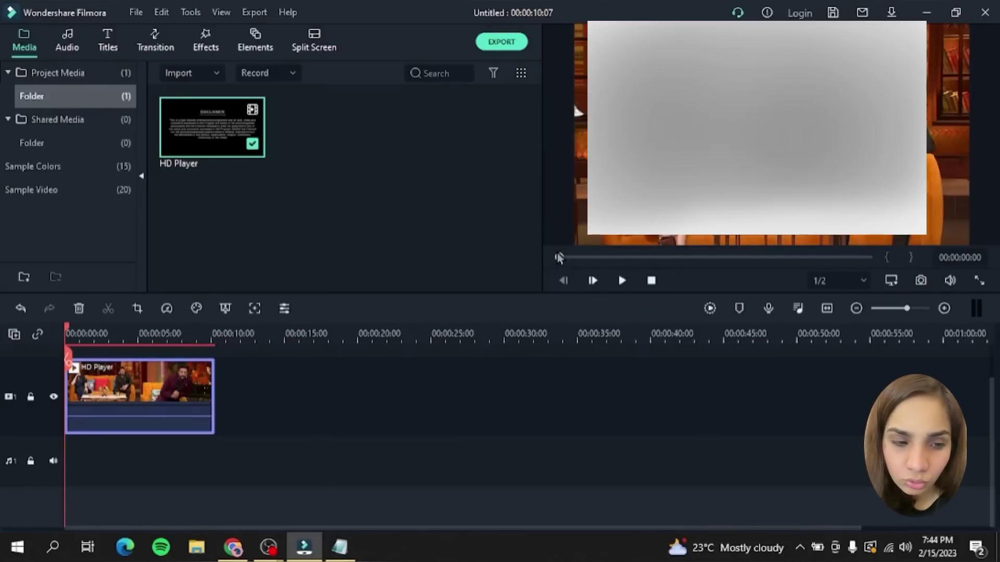
Step: Reopen the HD Player source clip in the preview, advance it to 00:30:10:11 and mark the in point there
{"action": "right_click", "coordinate": [194, 131]}
{"action": "left_click", "coordinate": [277, 146]}
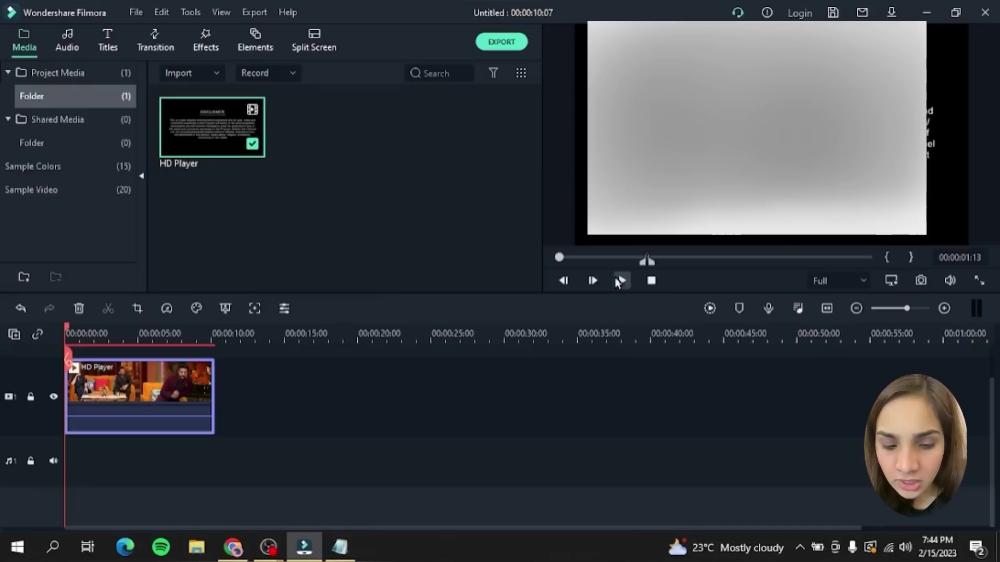
{"action": "left_click", "coordinate": [619, 279]}
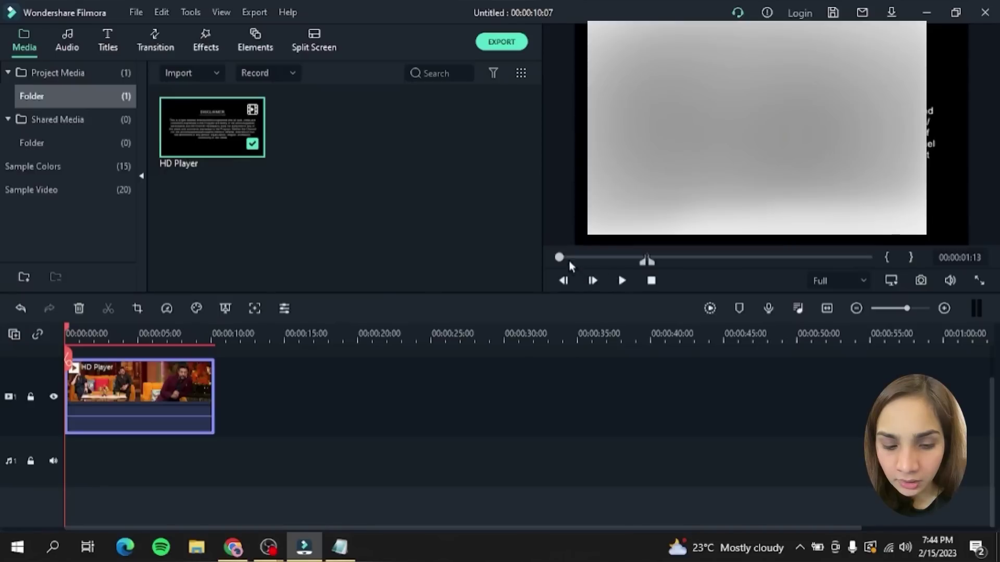
{"action": "left_click_drag", "start_coordinate": [559, 257], "coordinate": [590, 257]}
{"action": "left_click", "coordinate": [685, 259]}
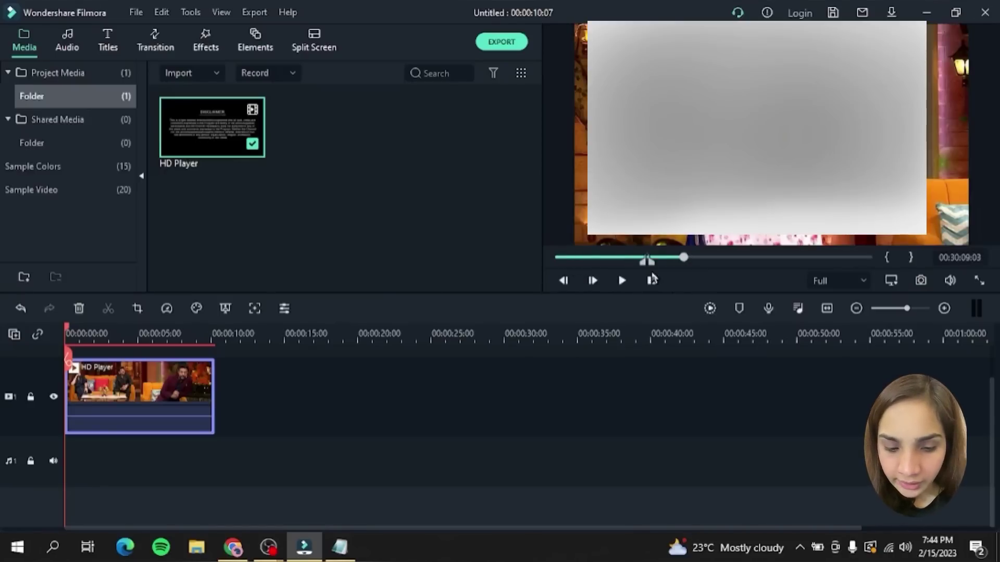
{"action": "left_click", "coordinate": [616, 285]}
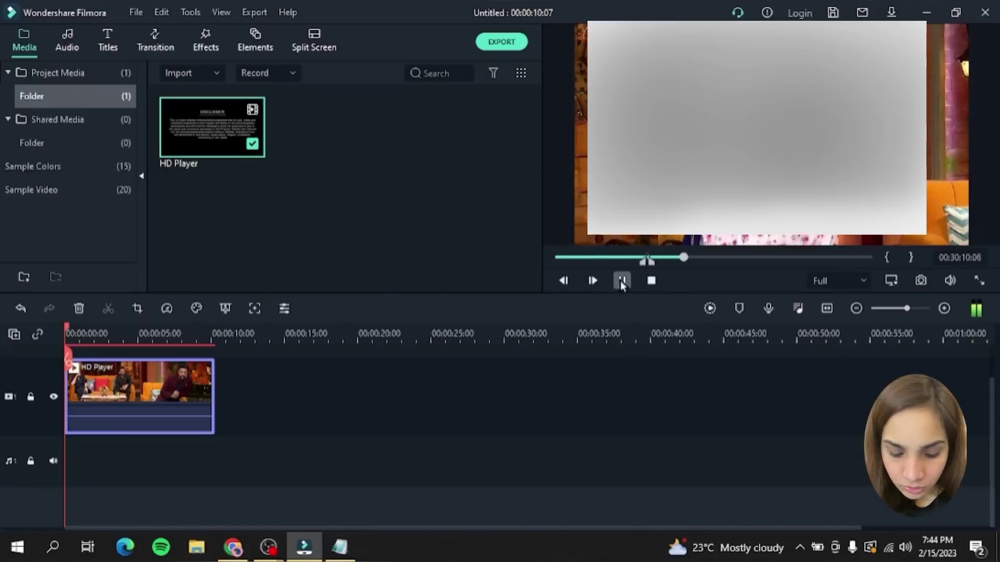
{"action": "left_click", "coordinate": [620, 280]}
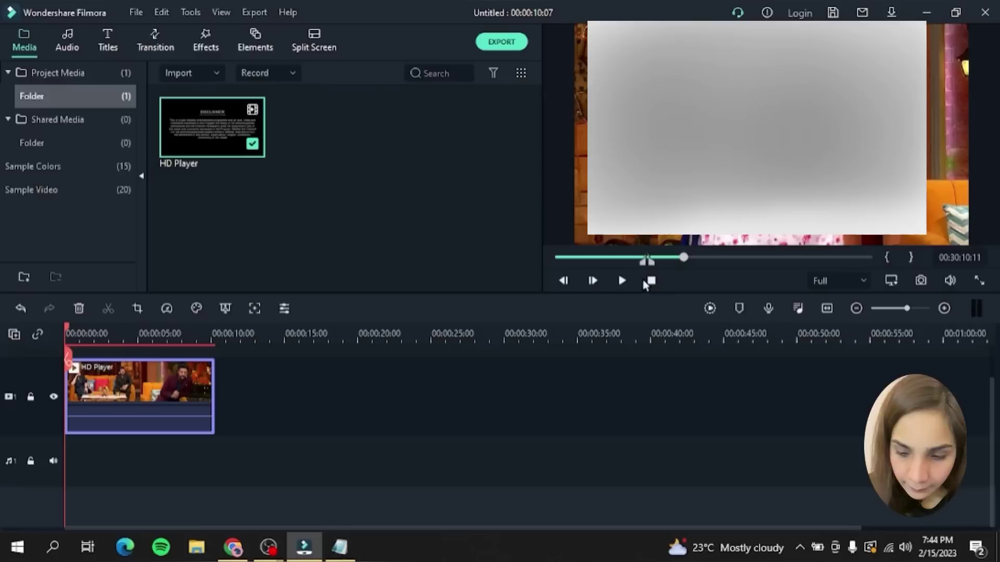
{"action": "left_click", "coordinate": [888, 257]}
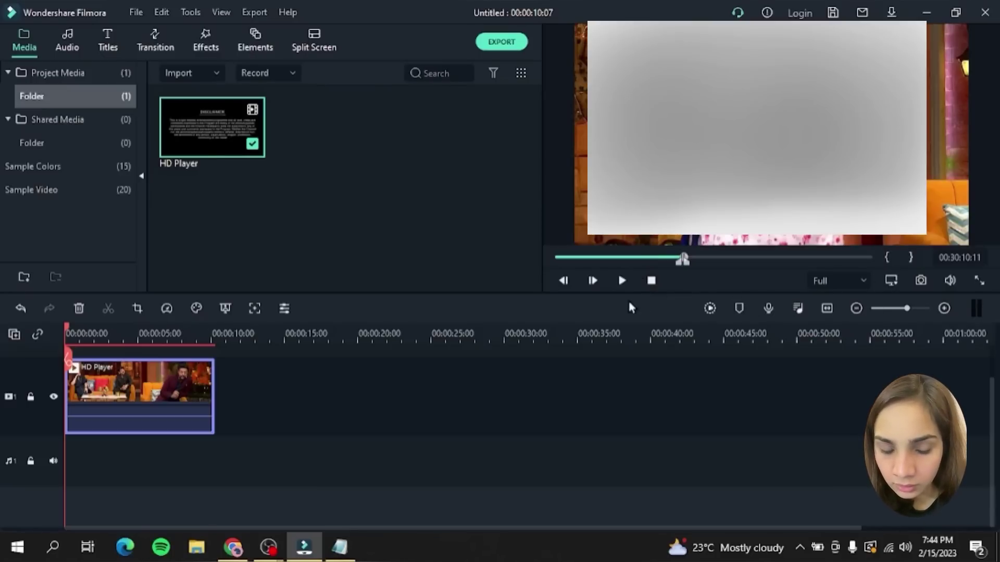
Step: Mark the source clip's out point at 00:33:53:18 and place the segment directly after the first one on video track 1
{"action": "left_click", "coordinate": [623, 281]}
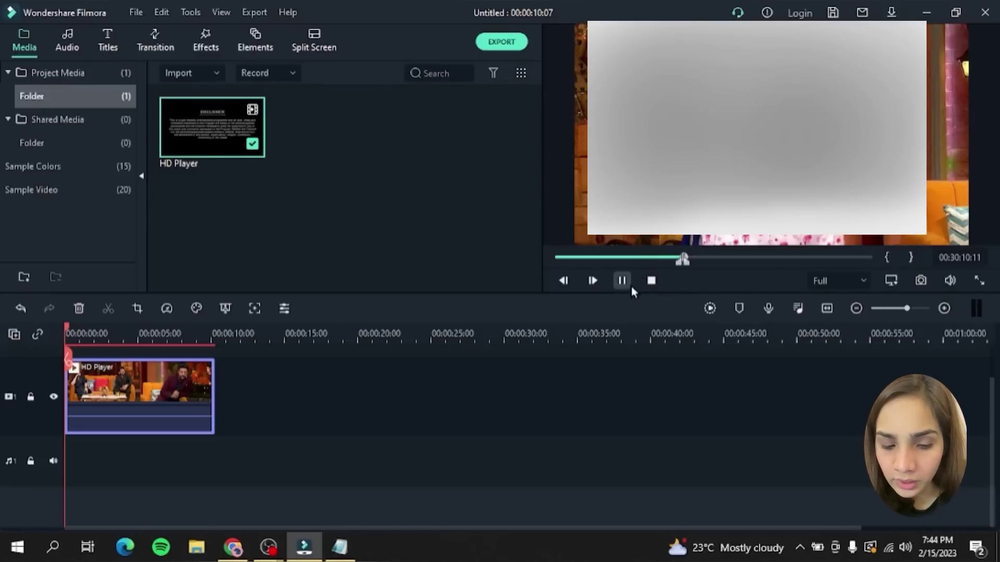
{"action": "left_click", "coordinate": [700, 257]}
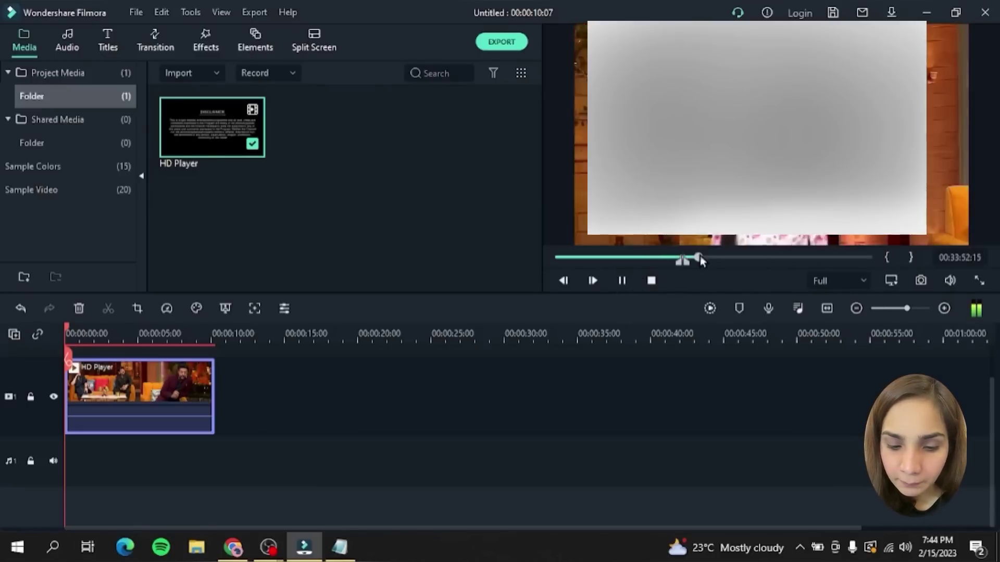
{"action": "left_click", "coordinate": [622, 281]}
{"action": "left_click", "coordinate": [911, 257]}
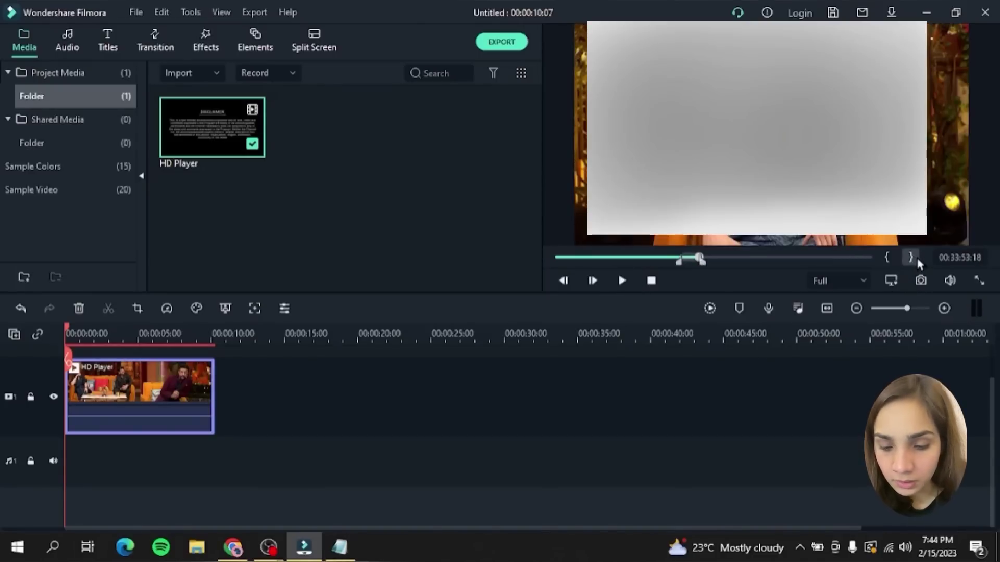
{"action": "left_click_drag", "start_coordinate": [656, 245], "coordinate": [227, 427]}
Step: Reload the HD Player source clip in the preview, advance it to 00:57:08:11 and mark a new in point
{"action": "right_click", "coordinate": [218, 121]}
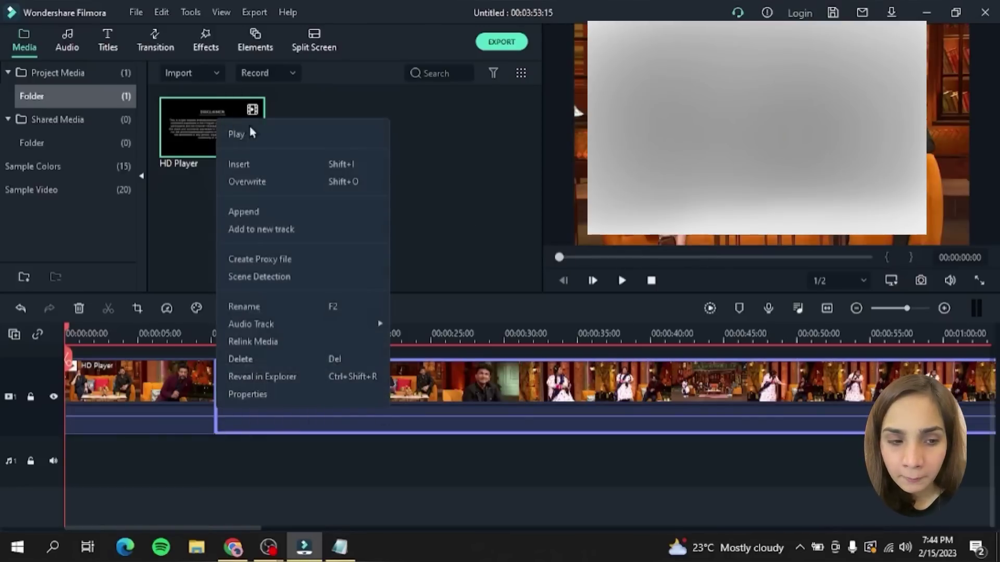
{"action": "left_click", "coordinate": [251, 134]}
{"action": "left_click", "coordinate": [622, 281]}
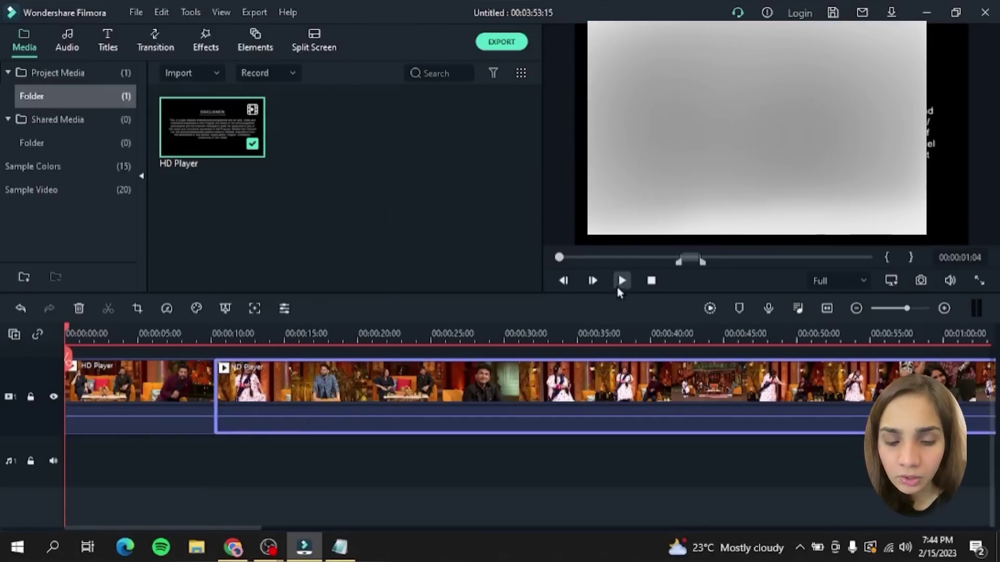
{"action": "left_click", "coordinate": [580, 257]}
{"action": "left_click_drag", "start_coordinate": [580, 258], "coordinate": [729, 258]}
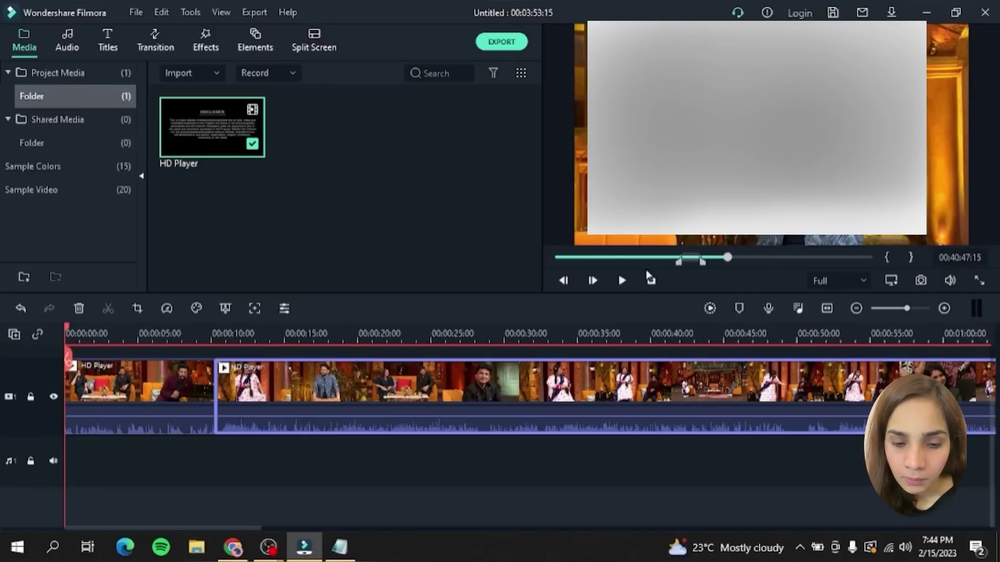
{"action": "left_click", "coordinate": [621, 280]}
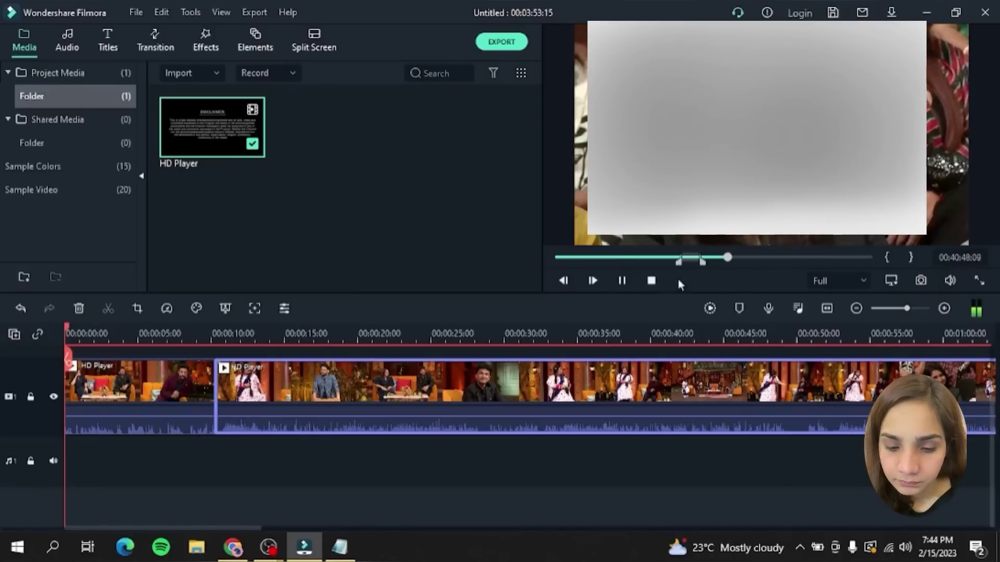
{"action": "left_click", "coordinate": [794, 258]}
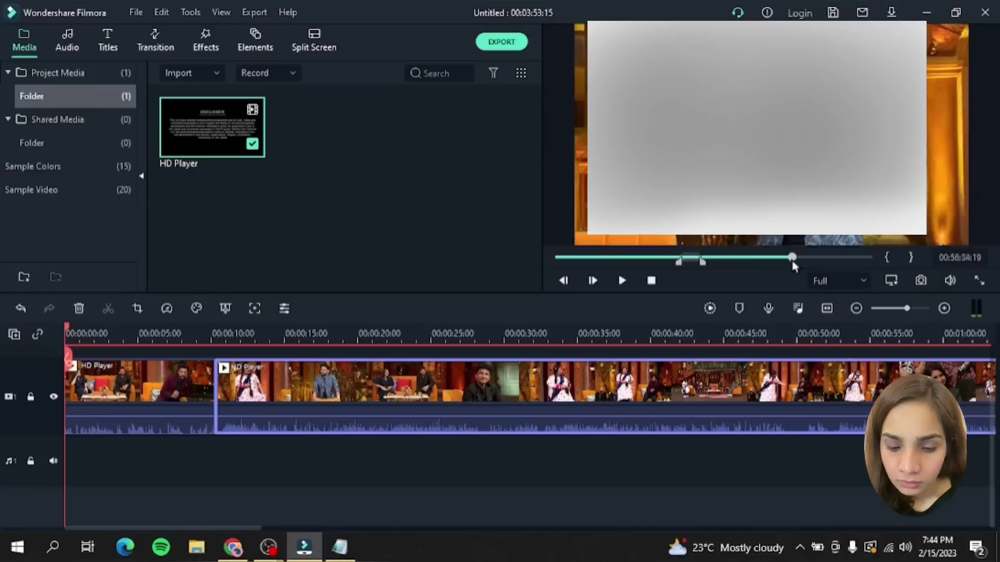
{"action": "left_click", "coordinate": [622, 280]}
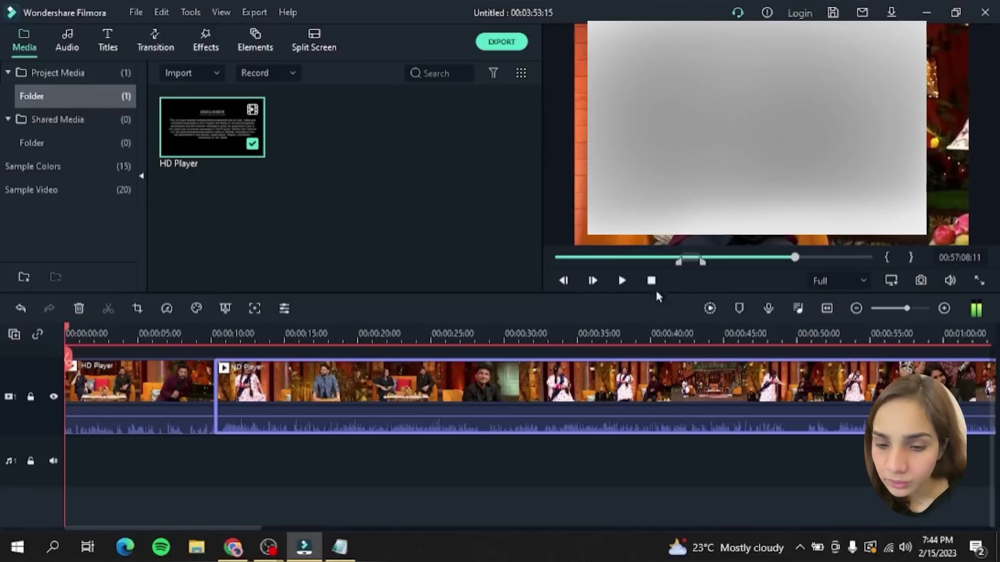
{"action": "left_click", "coordinate": [892, 259]}
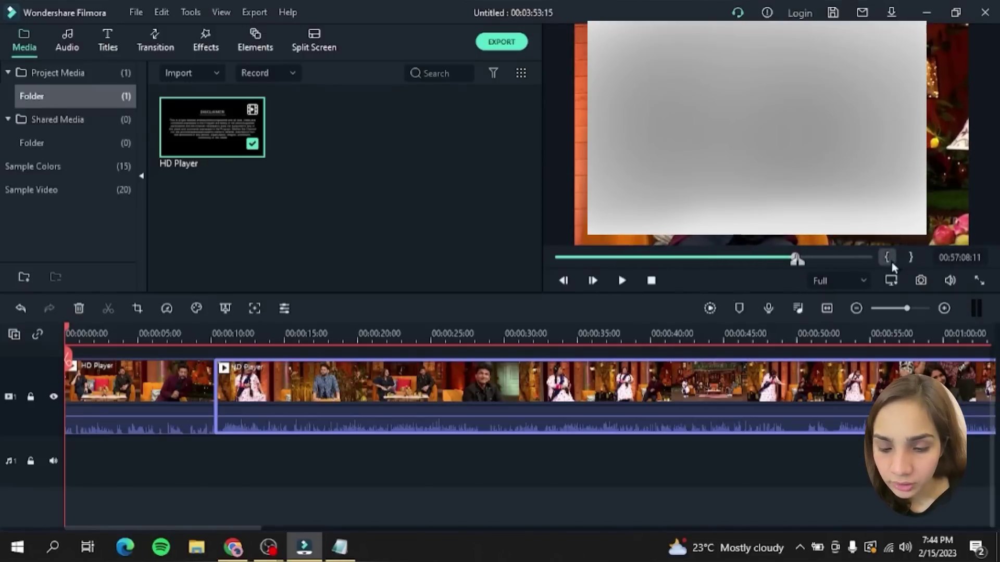
Step: Mark the source clip's out point at 01:01:13:17, and move the timeline playhead to the second segment's end at 00:03:53:15
{"action": "left_click", "coordinate": [618, 281]}
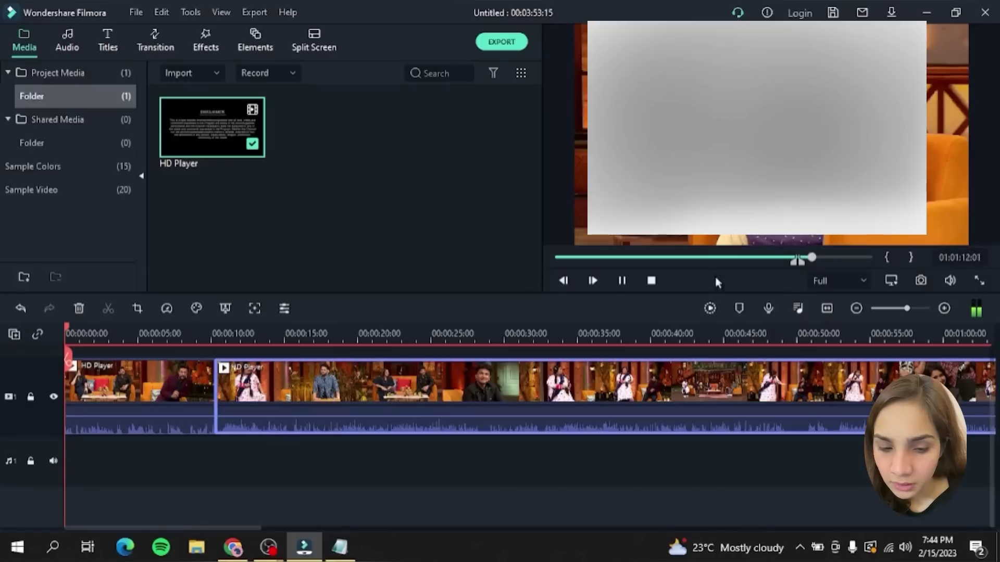
{"action": "left_click", "coordinate": [622, 281]}
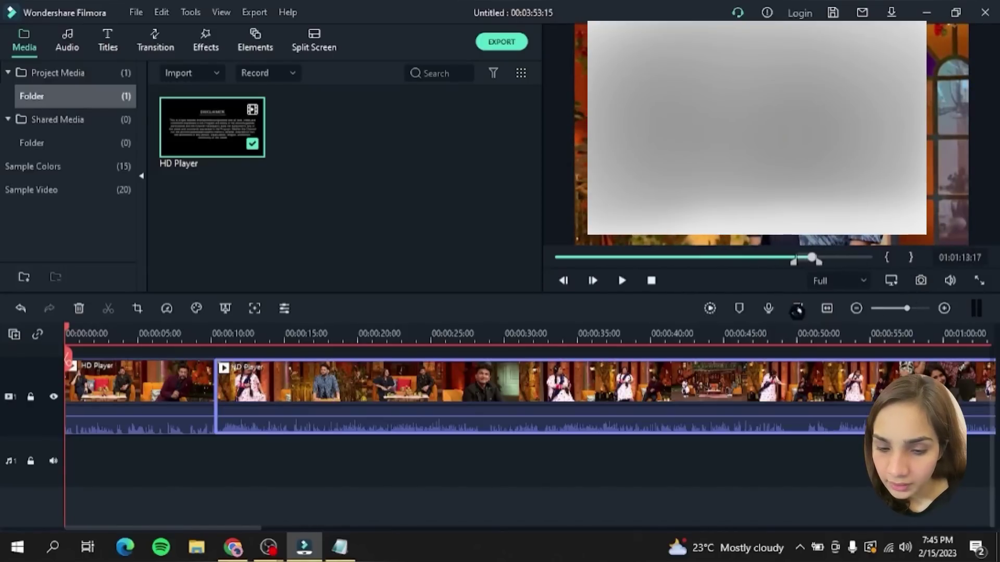
{"action": "left_click", "coordinate": [844, 351]}
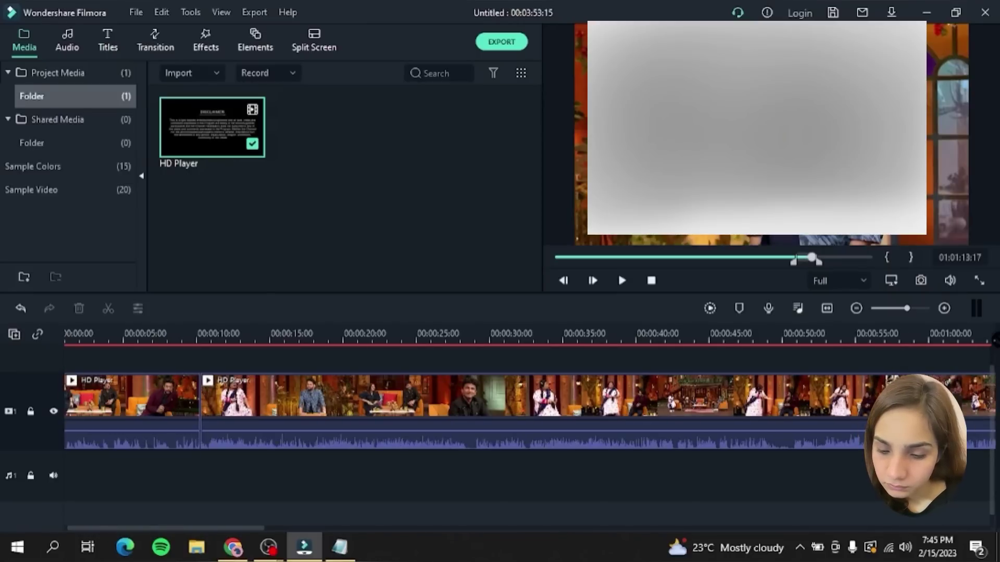
{"action": "left_click", "coordinate": [844, 395]}
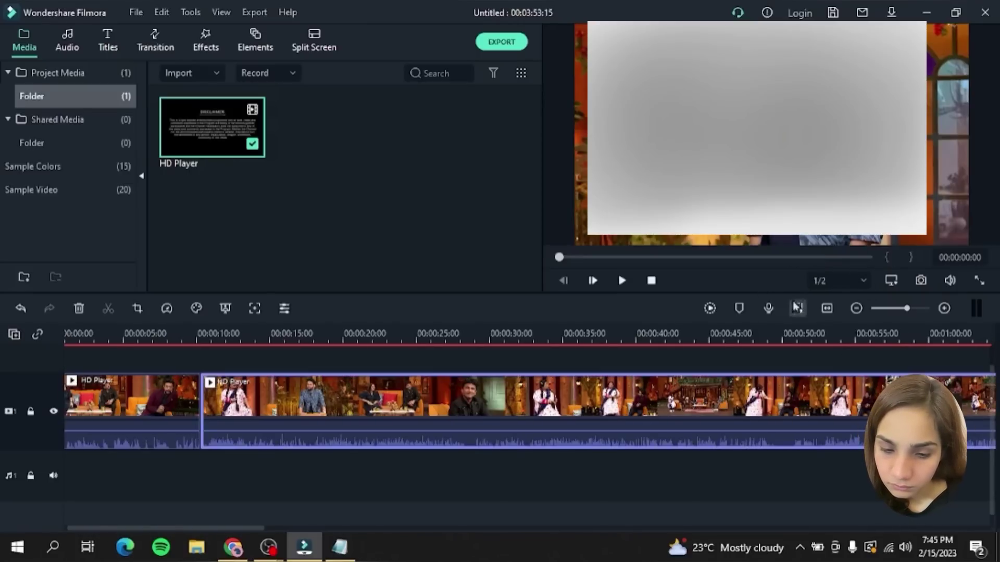
{"action": "left_click_drag", "start_coordinate": [561, 258], "coordinate": [868, 255]}
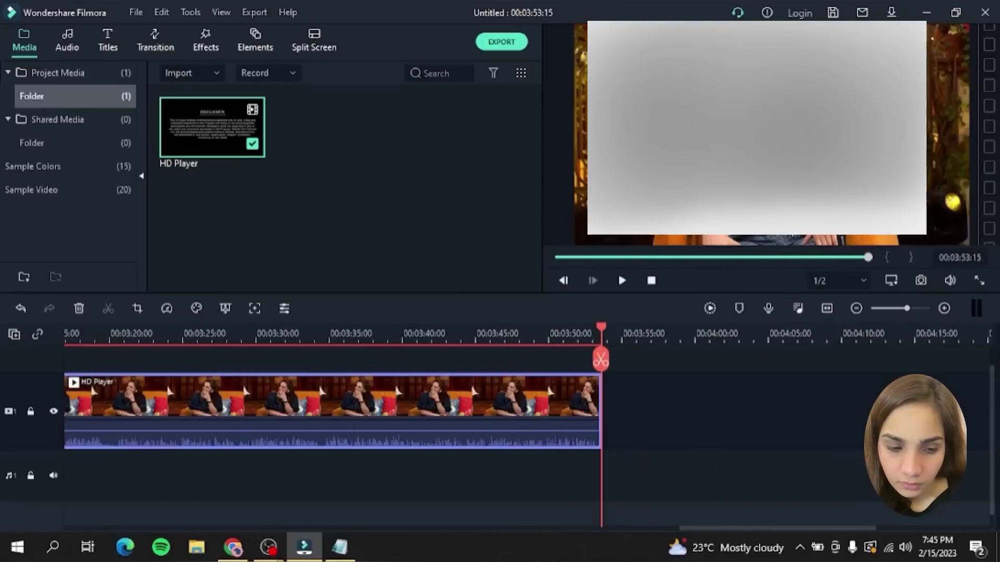
Step: Reopen the source clip, append its marked segment after the second timeline segment and move the playhead to the end at 00:07:58:22
{"action": "right_click", "coordinate": [230, 123]}
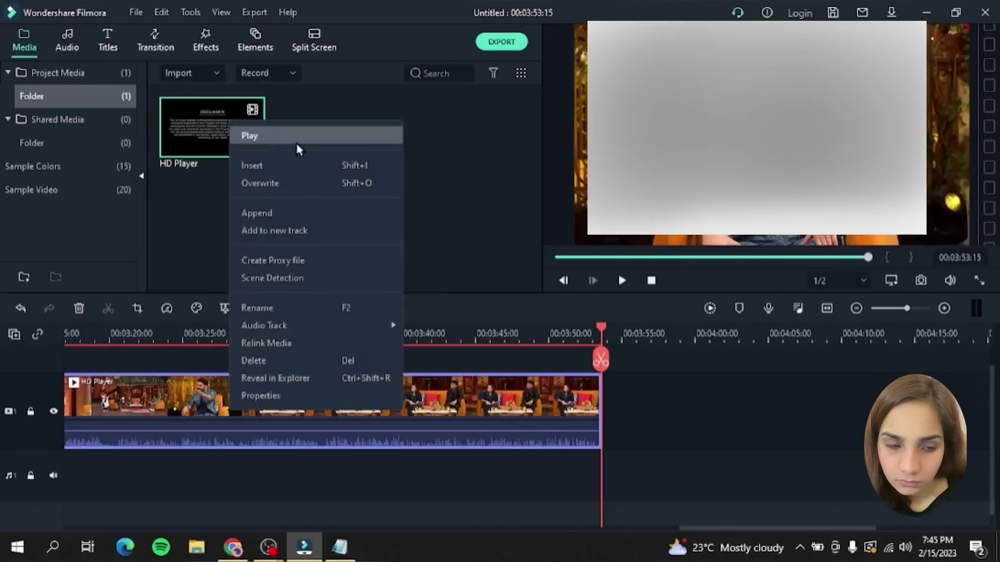
{"action": "left_click", "coordinate": [281, 133]}
{"action": "left_click", "coordinate": [622, 280]}
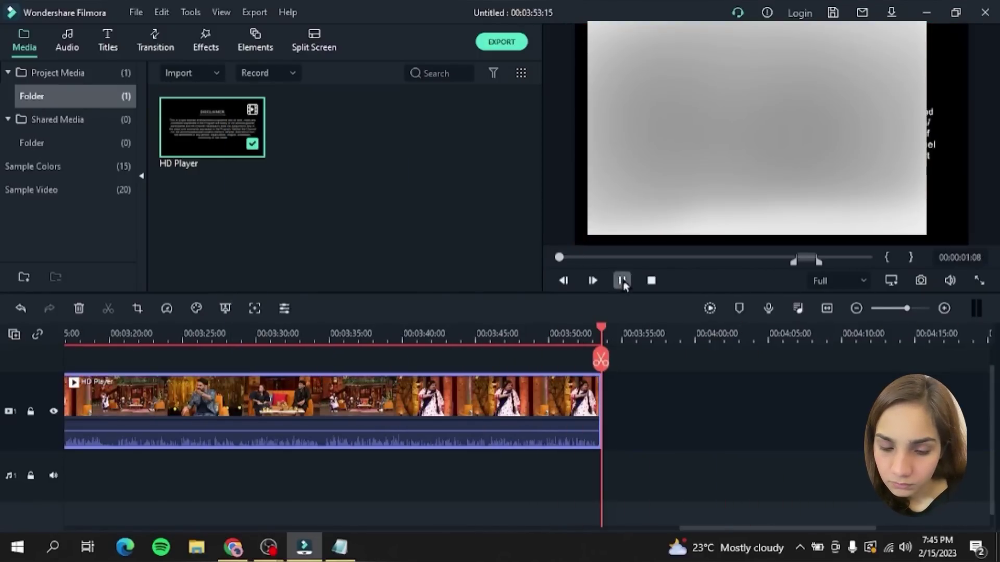
{"action": "left_click_drag", "start_coordinate": [559, 258], "coordinate": [821, 257]}
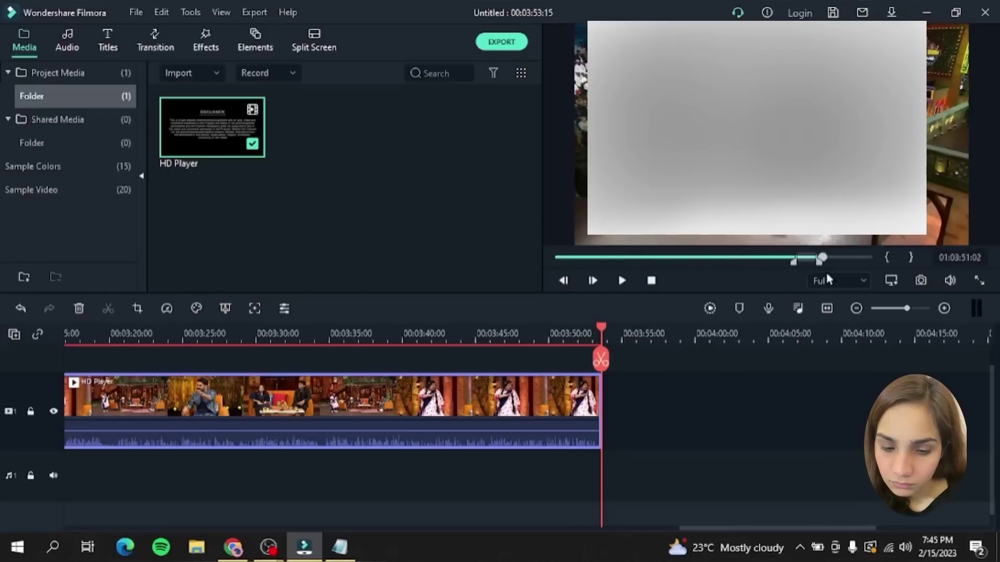
{"action": "left_click_drag", "start_coordinate": [733, 264], "coordinate": [615, 403]}
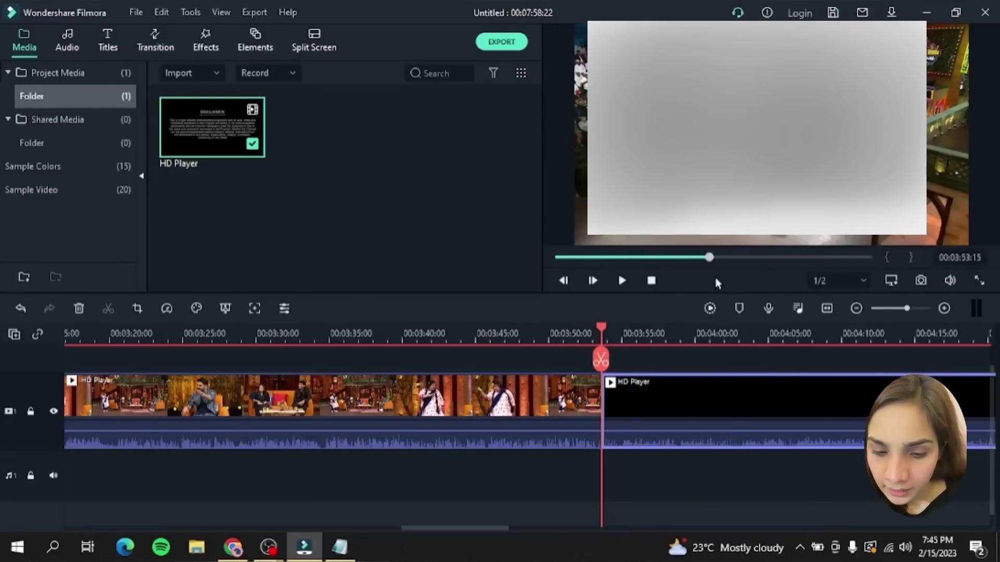
{"action": "left_click_drag", "start_coordinate": [706, 258], "coordinate": [802, 264]}
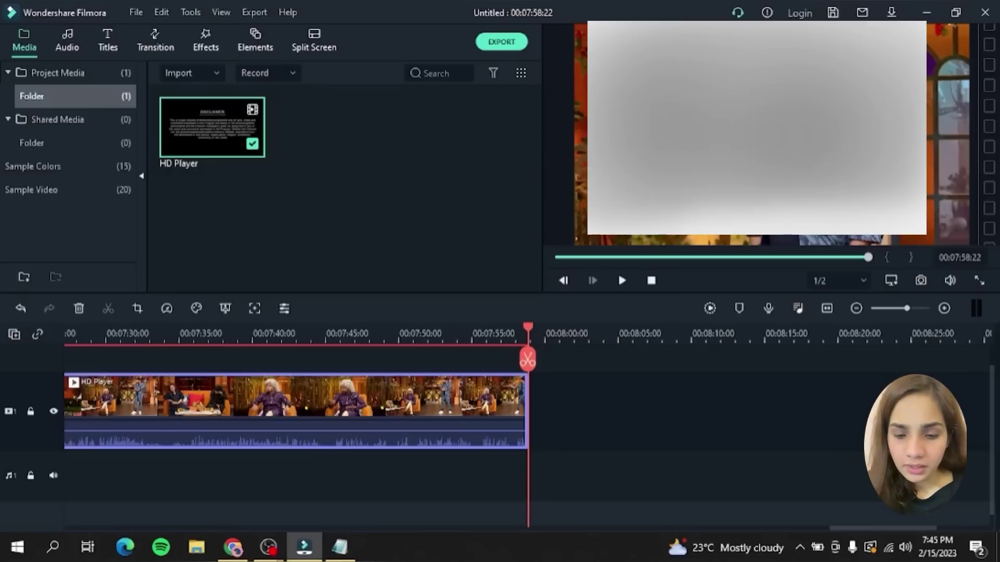
Step: Reload the HD Player source clip in the preview, scrub it to 00:26:25:16 and mark a new in point
{"action": "right_click", "coordinate": [217, 133]}
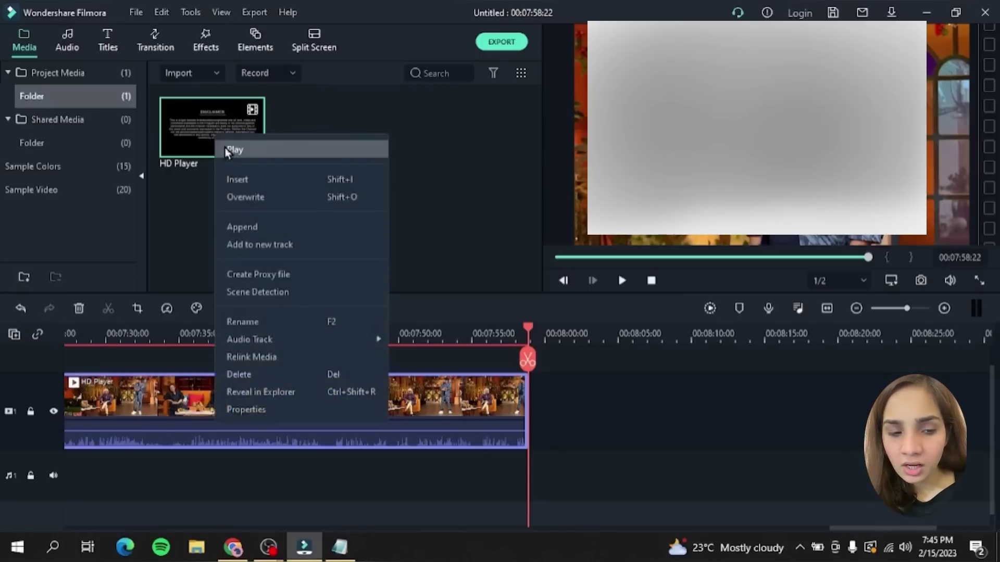
{"action": "left_click", "coordinate": [229, 150]}
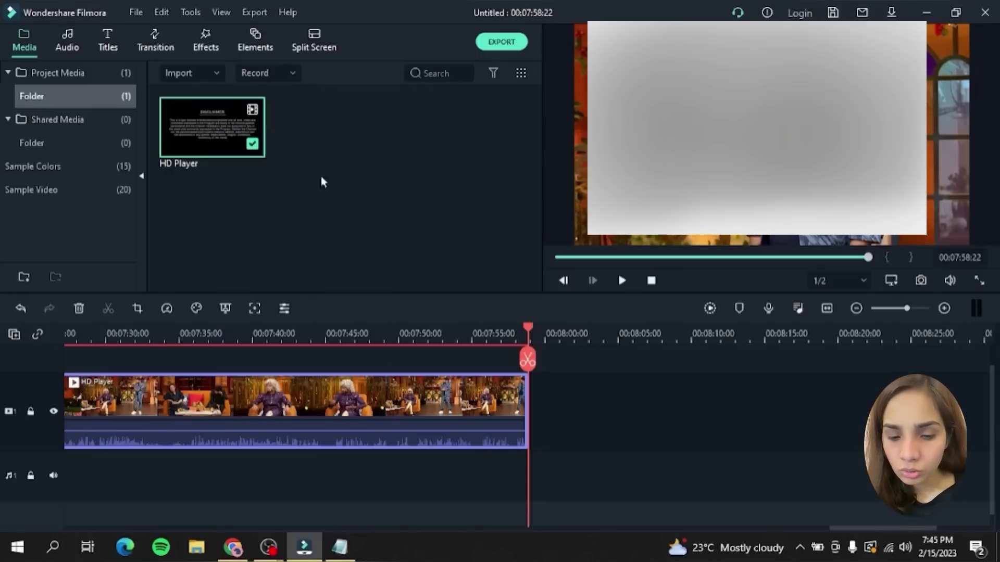
{"action": "left_click", "coordinate": [621, 282]}
{"action": "left_click_drag", "start_coordinate": [559, 257], "coordinate": [668, 257]}
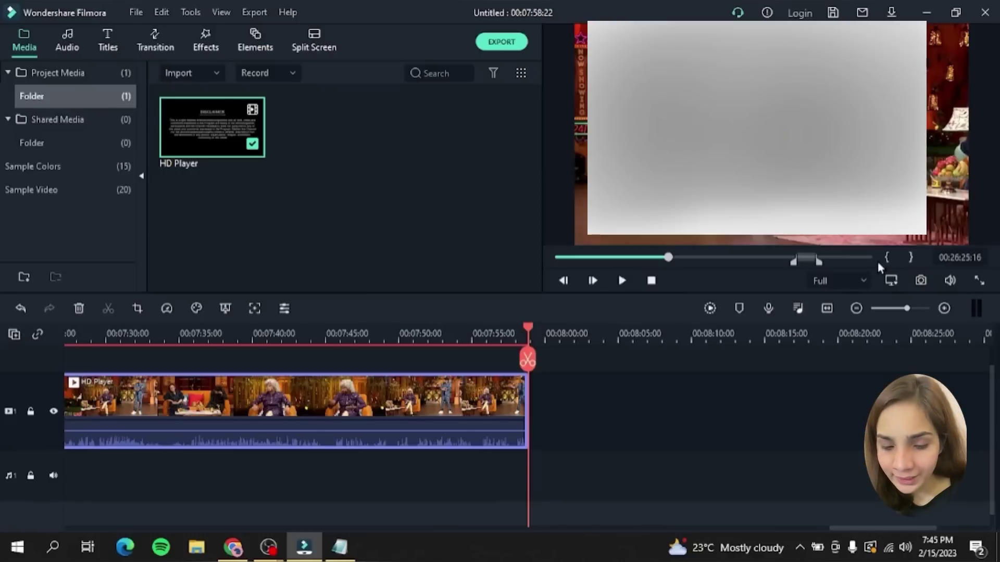
{"action": "left_click", "coordinate": [889, 260]}
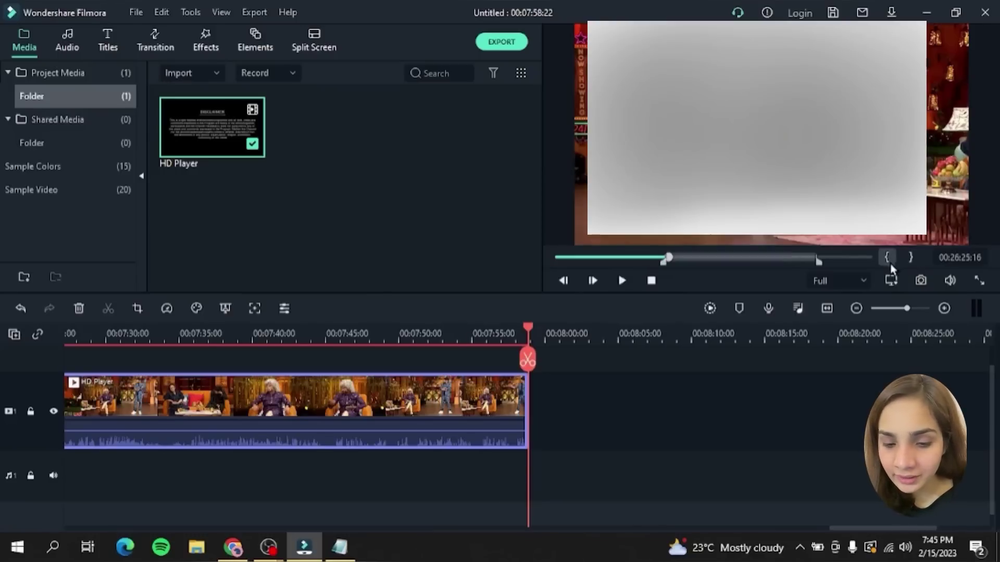
Step: Insert the marked source segment after the third timeline segment and move the playhead to its end at 00:15:29:00
{"action": "left_click", "coordinate": [622, 281]}
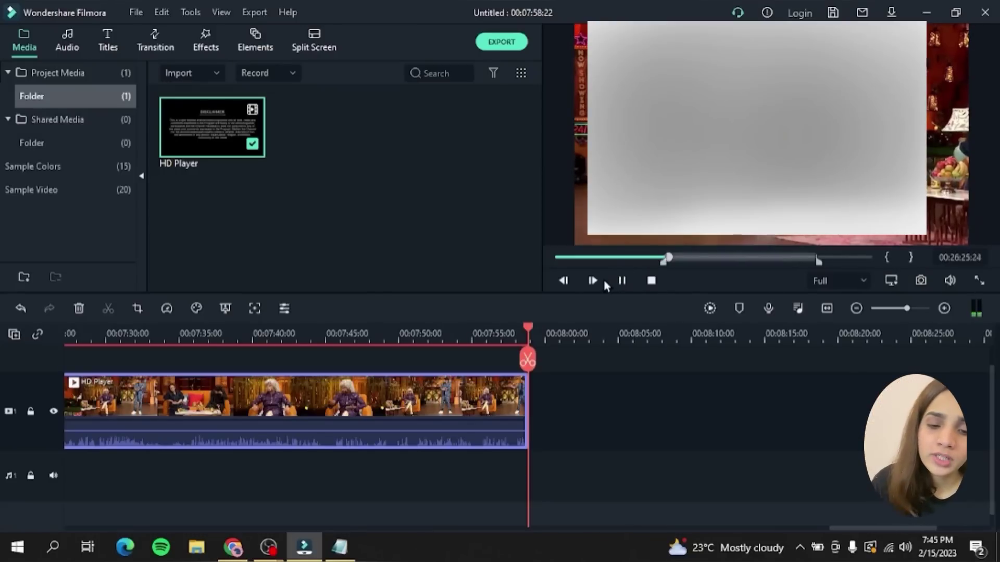
{"action": "left_click", "coordinate": [623, 282]}
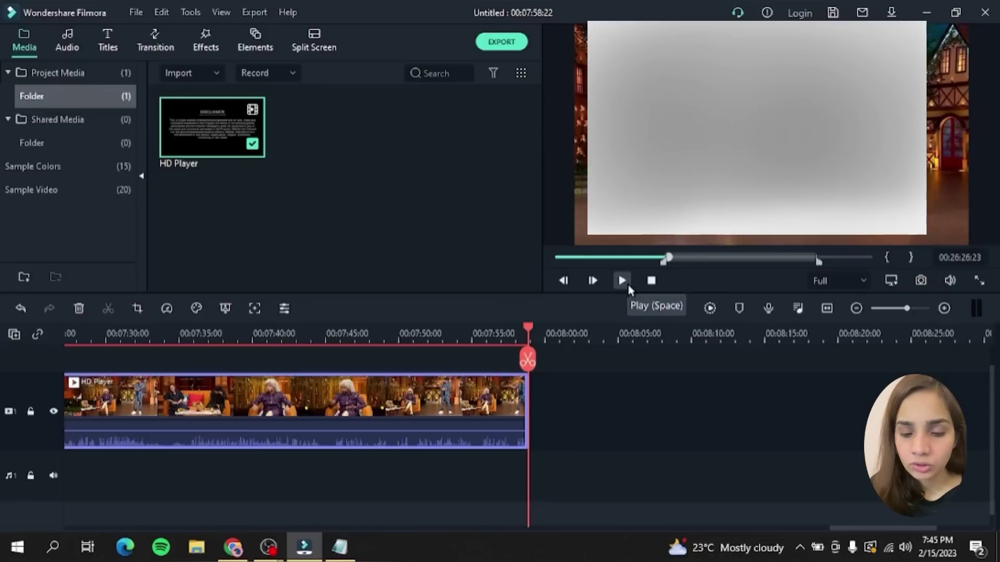
{"action": "key", "text": "shift+i"}
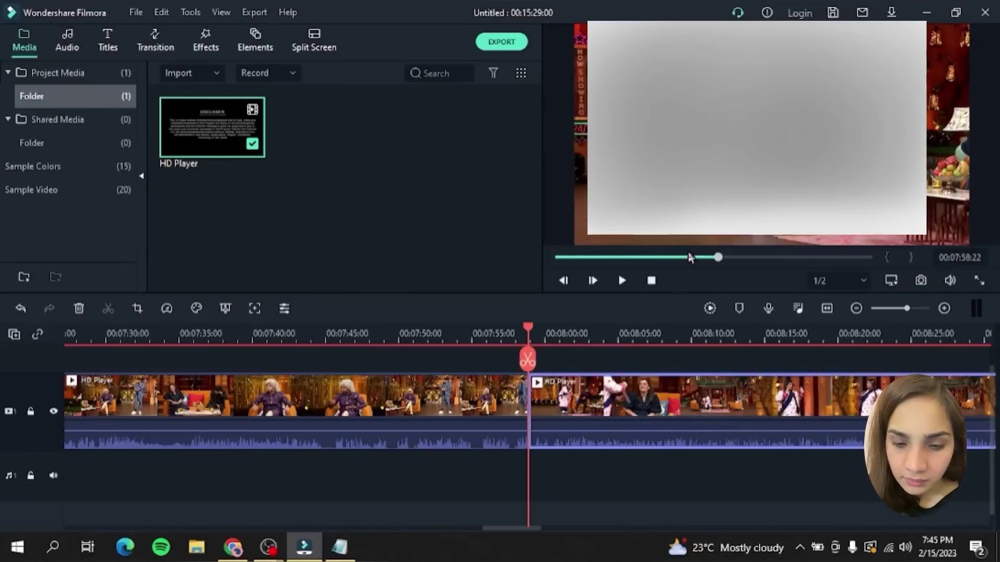
{"action": "left_click_drag", "start_coordinate": [714, 257], "coordinate": [867, 257]}
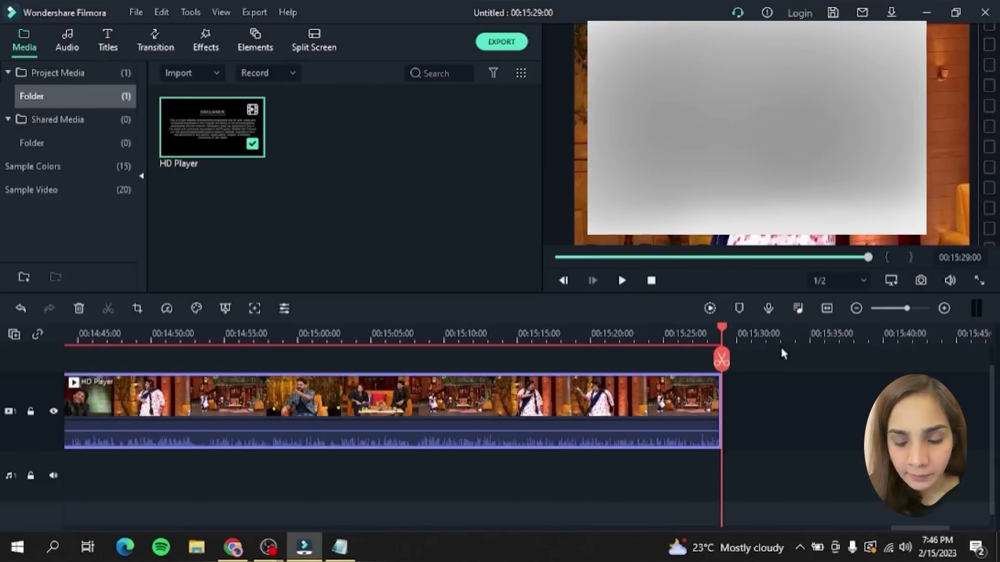
Step: Change the project aspect ratio to 1:1 (Instagram) with a 1080 x 1080 resolution
{"action": "left_click", "coordinate": [891, 281]}
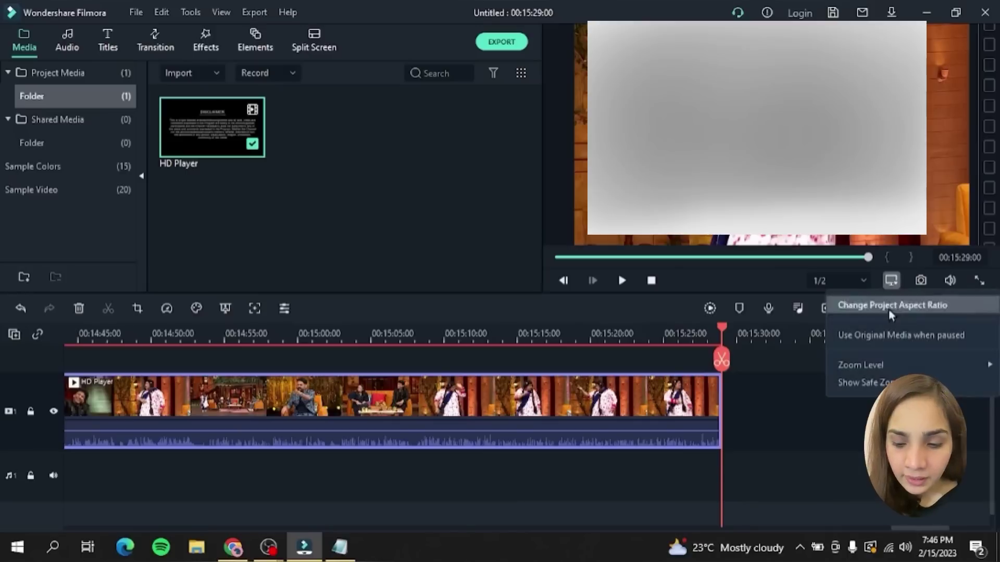
{"action": "left_click", "coordinate": [892, 306]}
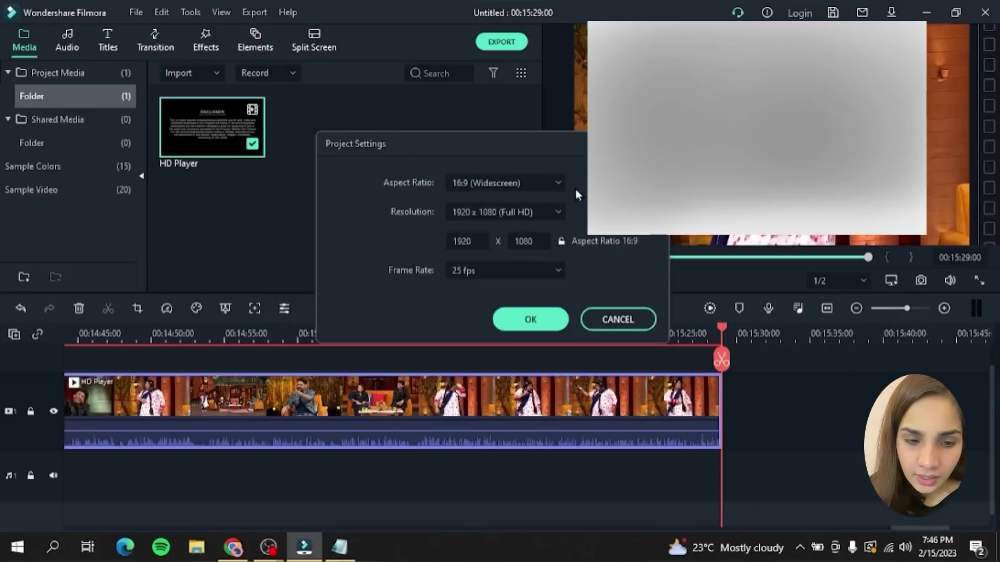
{"action": "left_click", "coordinate": [554, 185]}
{"action": "left_click", "coordinate": [542, 229]}
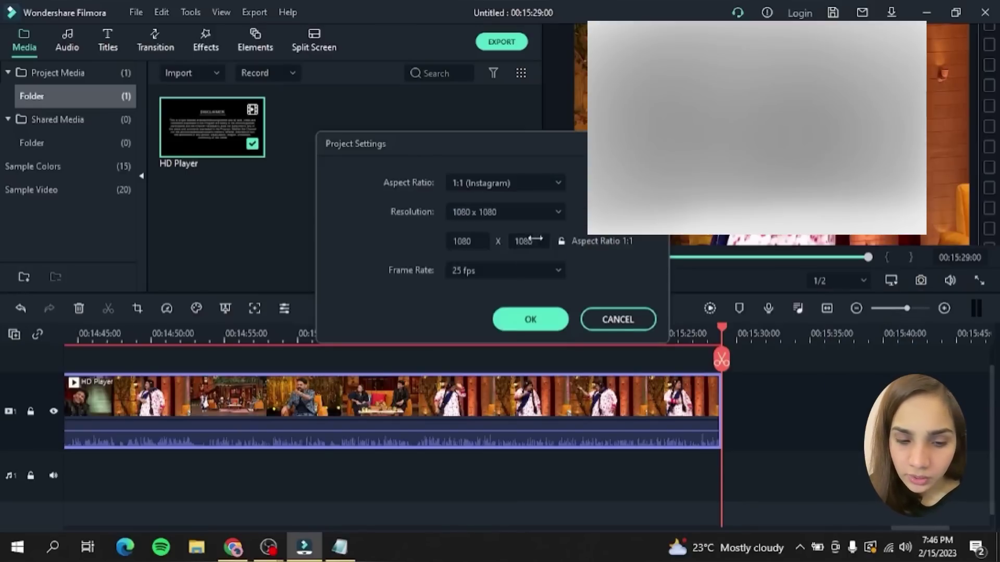
{"action": "left_click", "coordinate": [518, 326]}
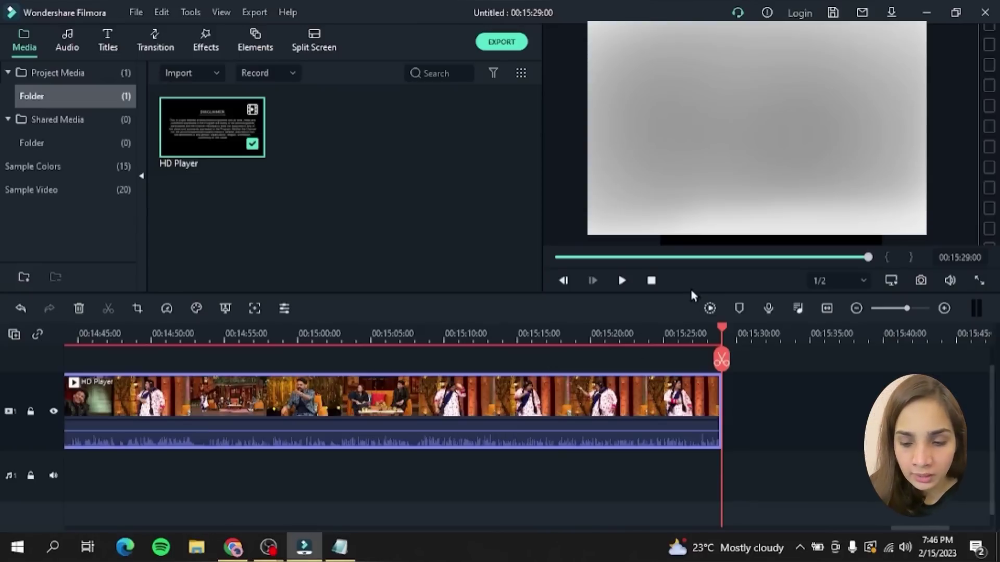
Step: Apply Crop to Fit to the last timeline segment
{"action": "right_click", "coordinate": [544, 391]}
{"action": "left_click", "coordinate": [396, 262]}
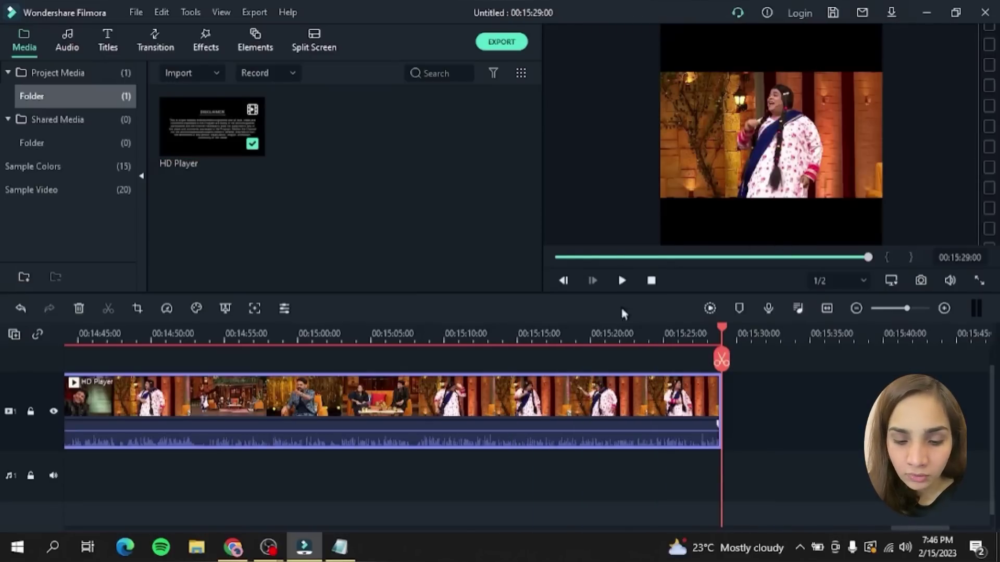
{"action": "right_click", "coordinate": [599, 385]}
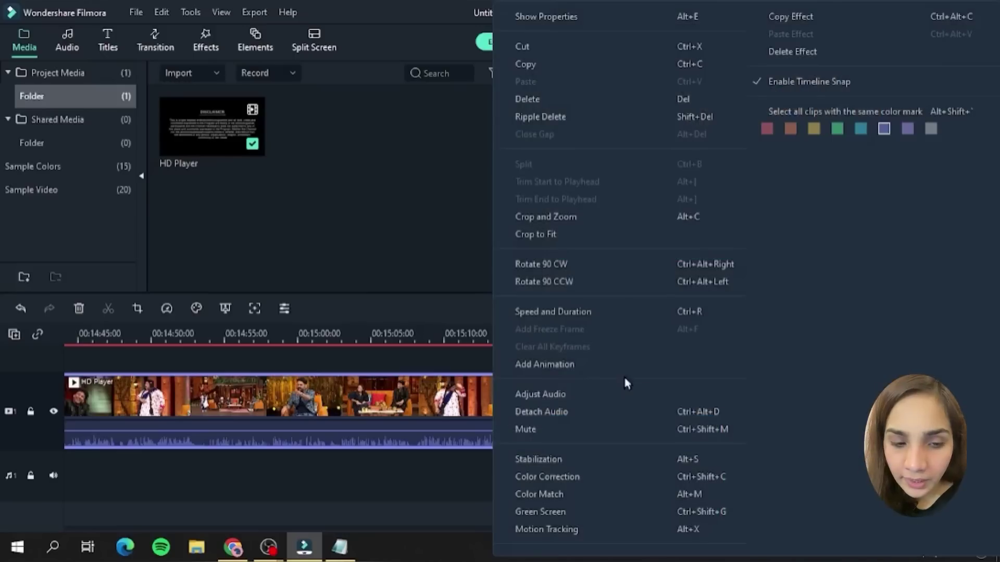
{"action": "left_click", "coordinate": [656, 241]}
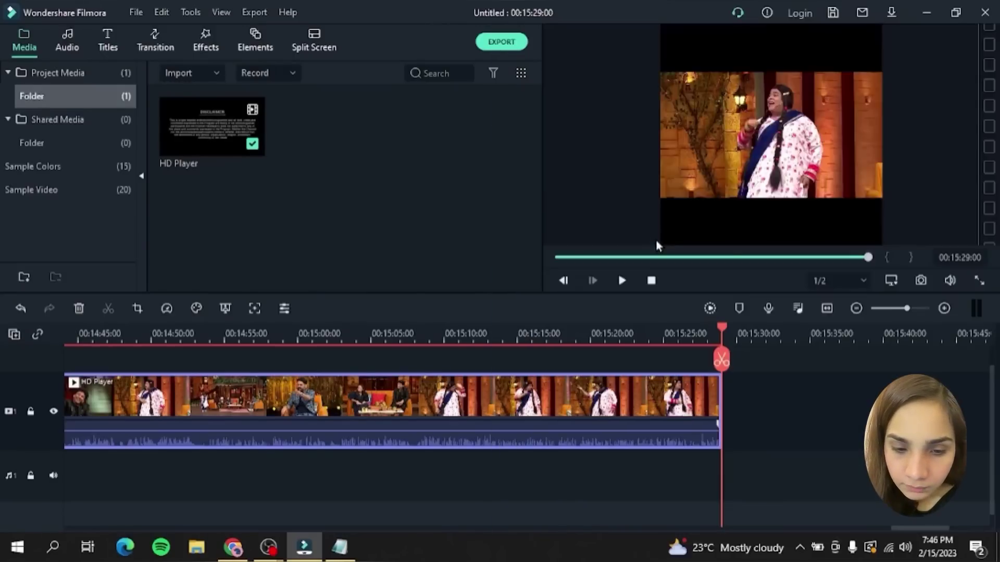
Step: Apply Crop to Fit to the third timeline segment and return the playhead to the first segment at 00:00:00:00
{"action": "left_click_drag", "start_coordinate": [859, 260], "coordinate": [679, 263]}
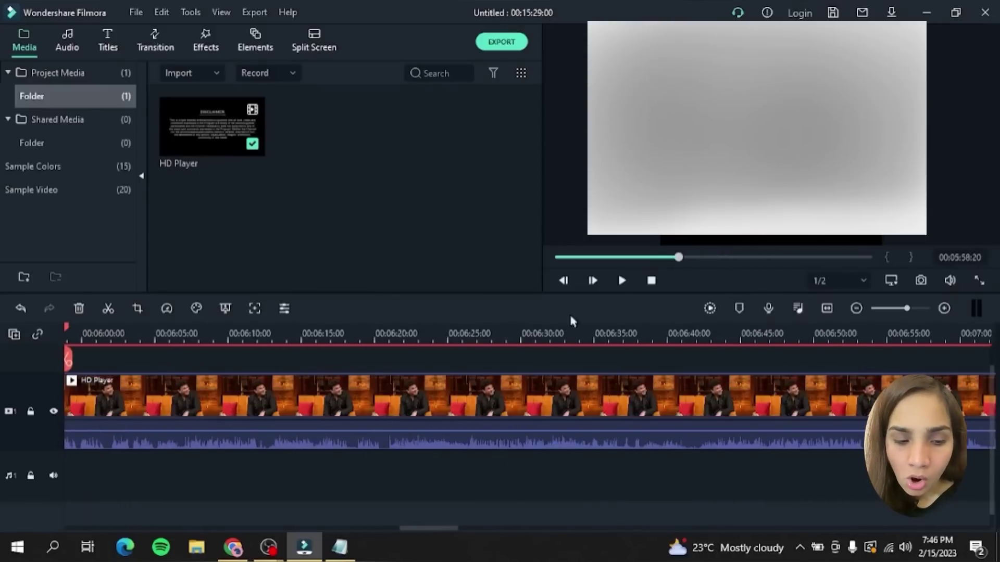
{"action": "left_click", "coordinate": [319, 378]}
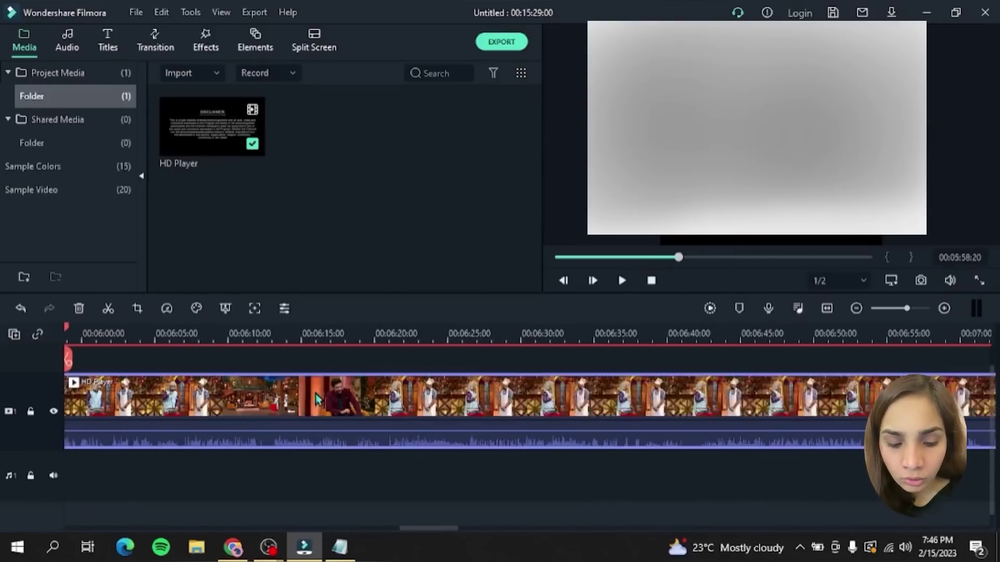
{"action": "right_click", "coordinate": [315, 394]}
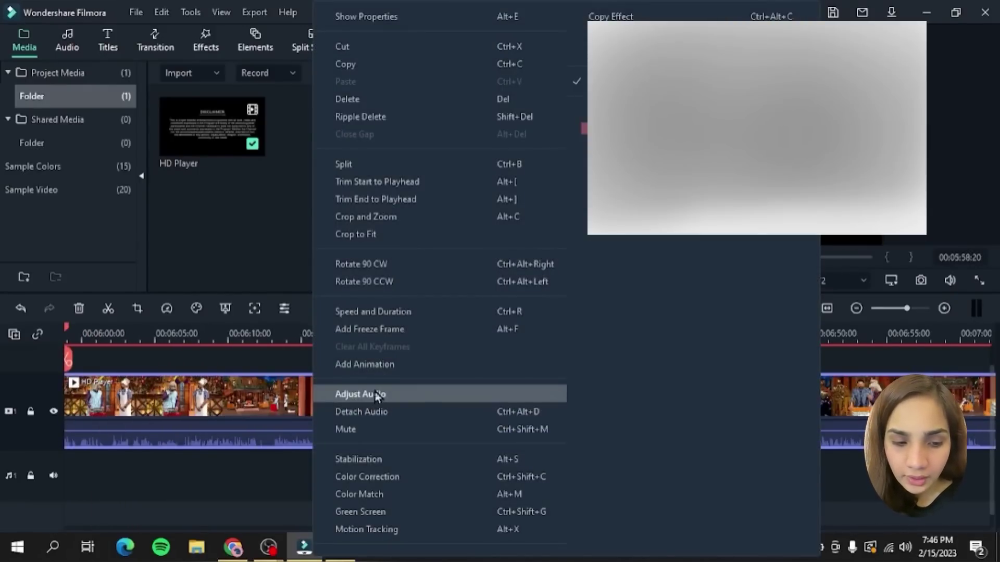
{"action": "left_click", "coordinate": [496, 235]}
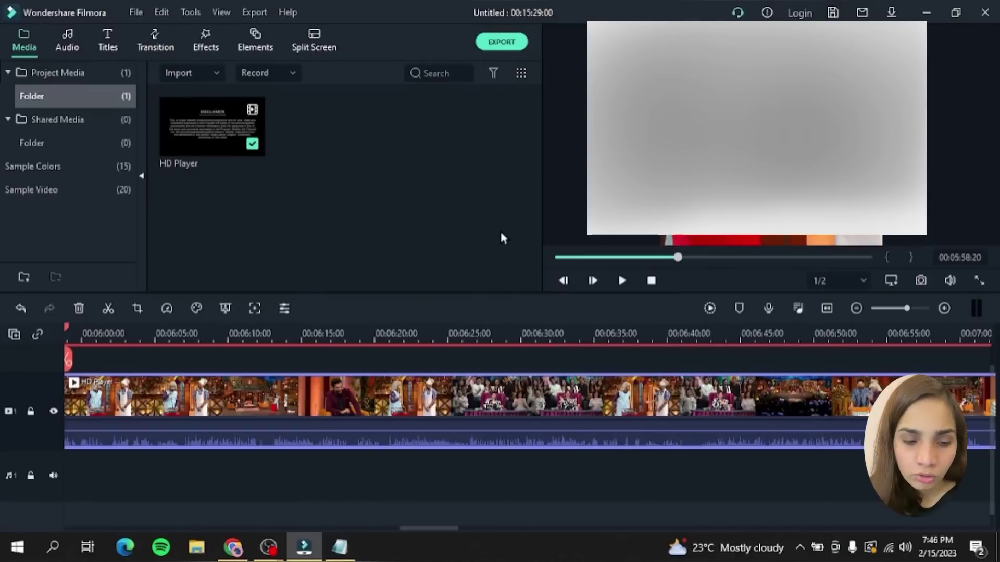
{"action": "left_click_drag", "start_coordinate": [675, 257], "coordinate": [522, 255]}
{"action": "left_click", "coordinate": [139, 399]}
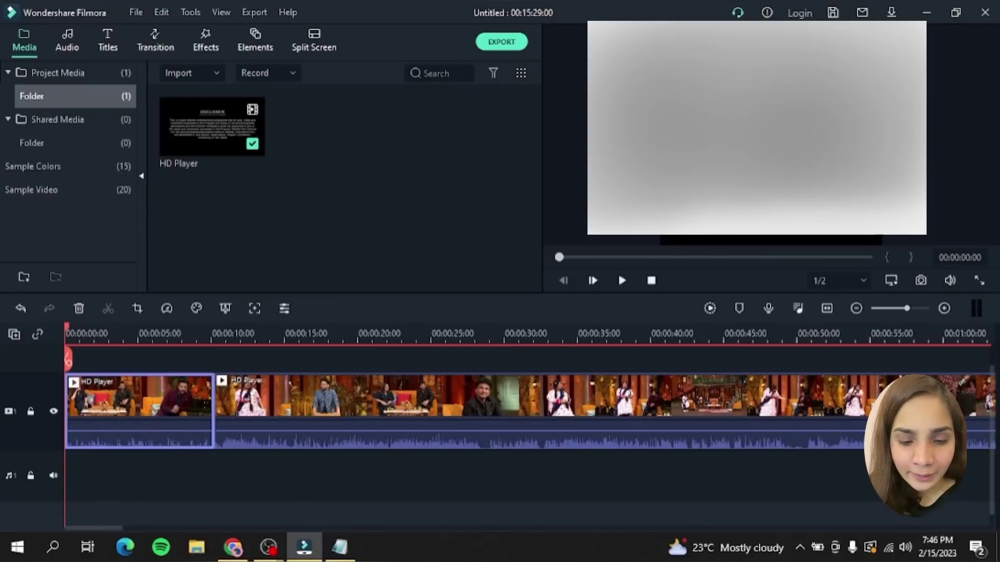
{"action": "right_click", "coordinate": [148, 390]}
{"action": "left_click", "coordinate": [245, 217]}
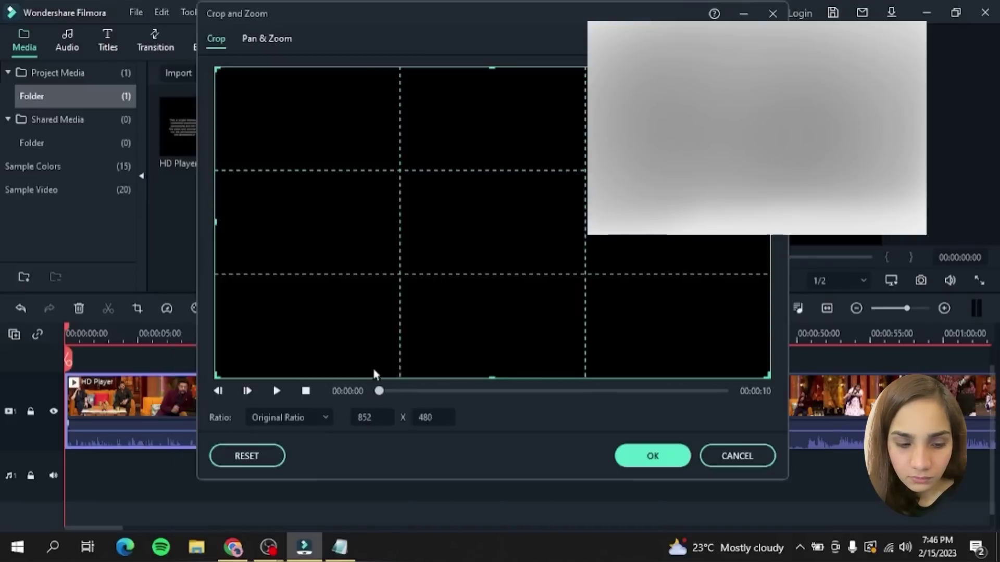
{"action": "left_click", "coordinate": [663, 457]}
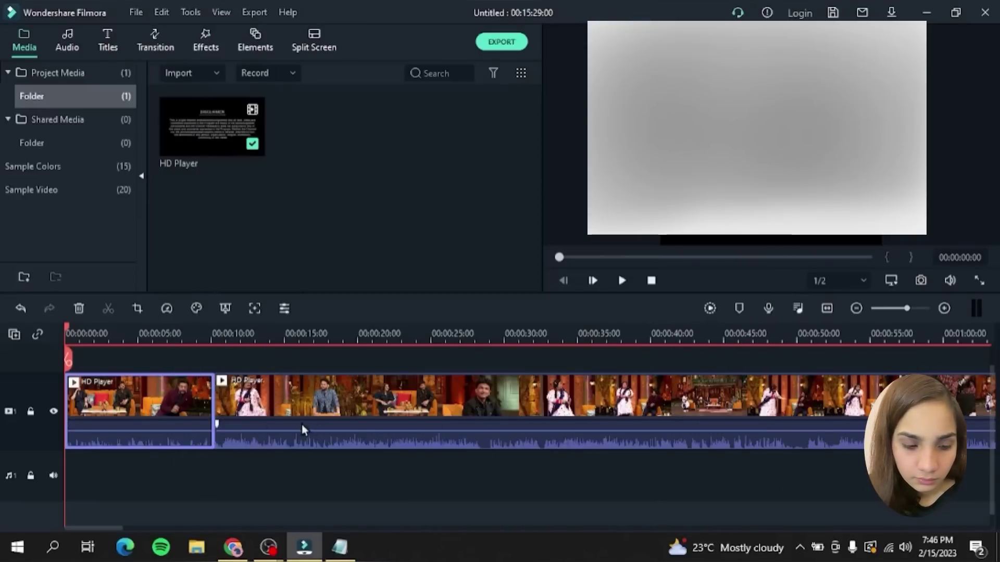
Step: Apply Crop to Fit to the first and second timeline segments
{"action": "right_click", "coordinate": [149, 405]}
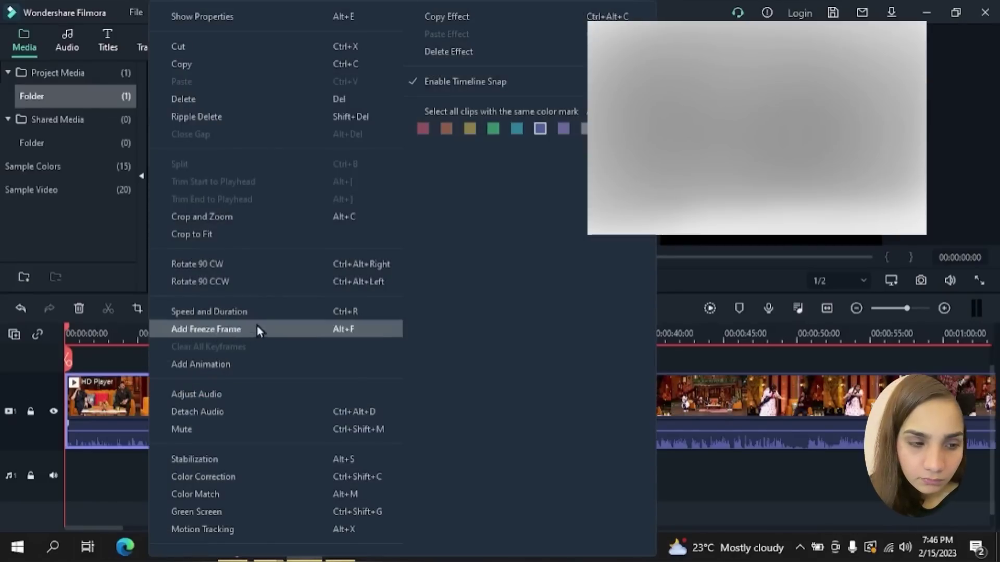
{"action": "left_click", "coordinate": [290, 232]}
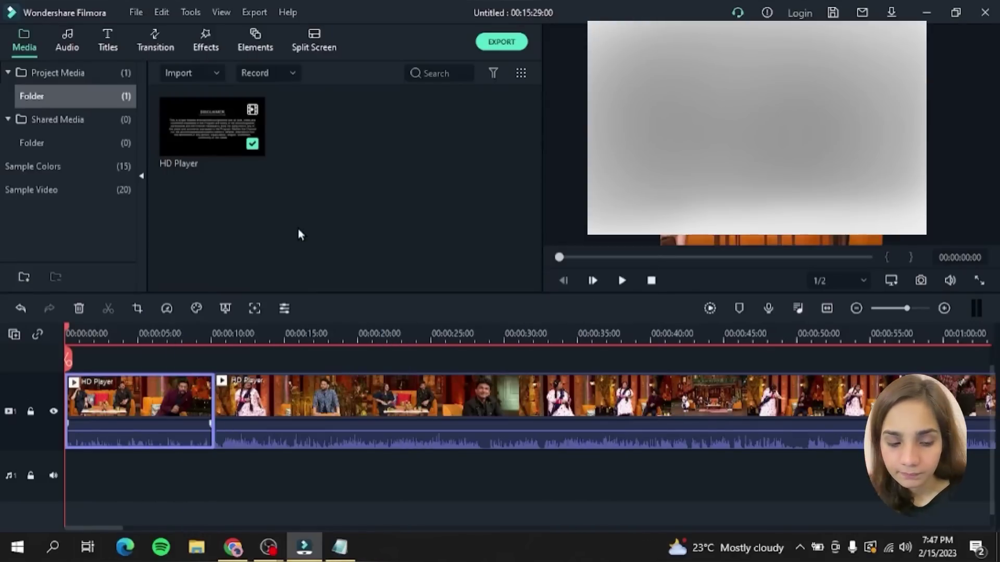
{"action": "left_click", "coordinate": [360, 383]}
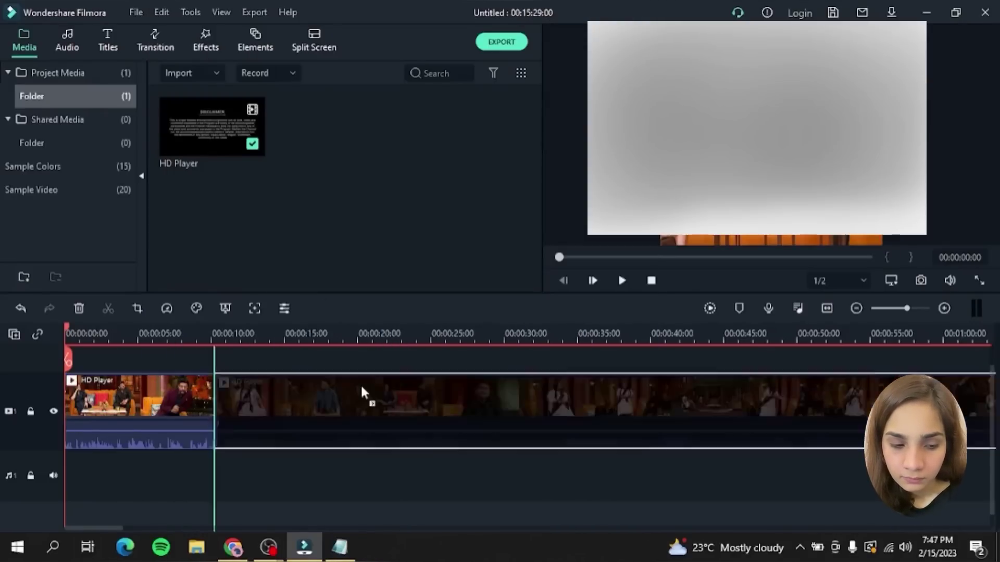
{"action": "right_click", "coordinate": [361, 389]}
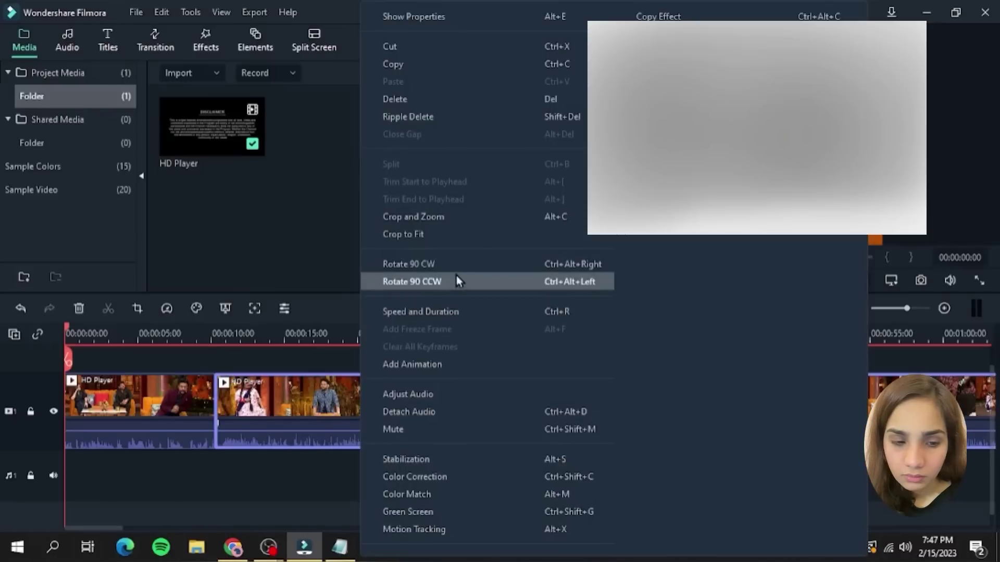
{"action": "left_click", "coordinate": [467, 243]}
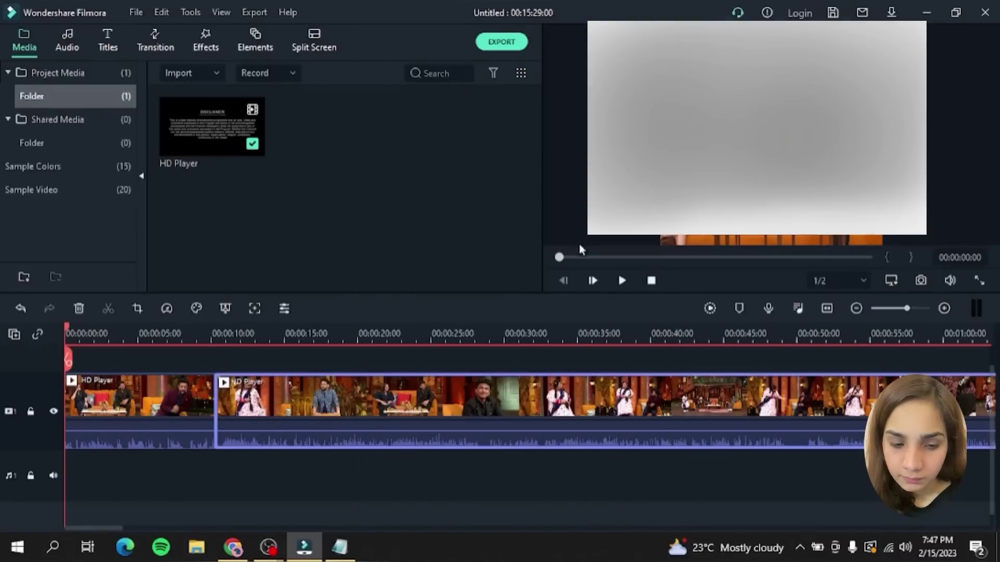
Step: Speed up the last timeline segment to a duration of 00:06:49:05 with Ripple Edit enabled
{"action": "left_click_drag", "start_coordinate": [559, 257], "coordinate": [872, 257]}
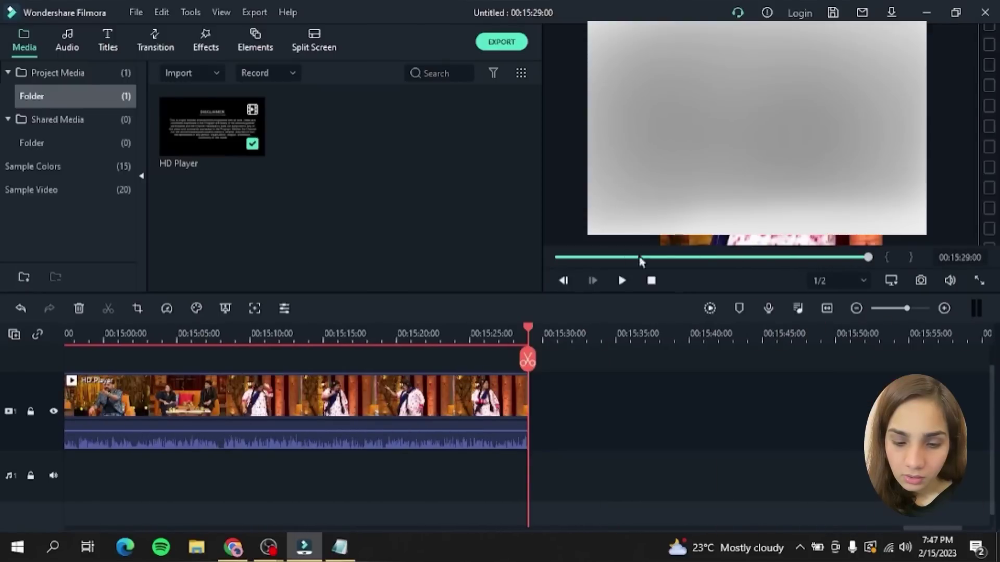
{"action": "left_click", "coordinate": [381, 414]}
{"action": "right_click", "coordinate": [374, 406]}
{"action": "left_click", "coordinate": [350, 399]}
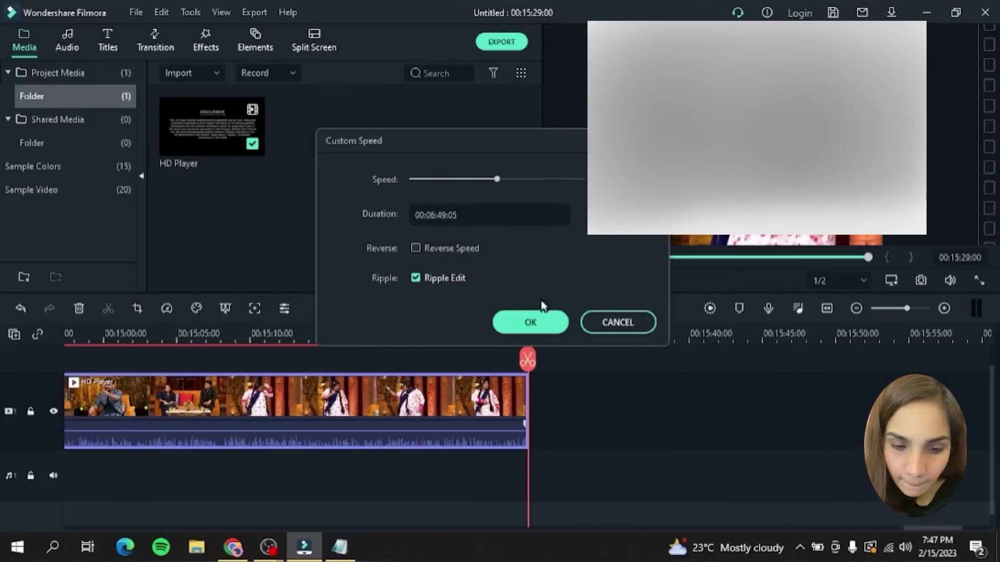
{"action": "left_click", "coordinate": [541, 328]}
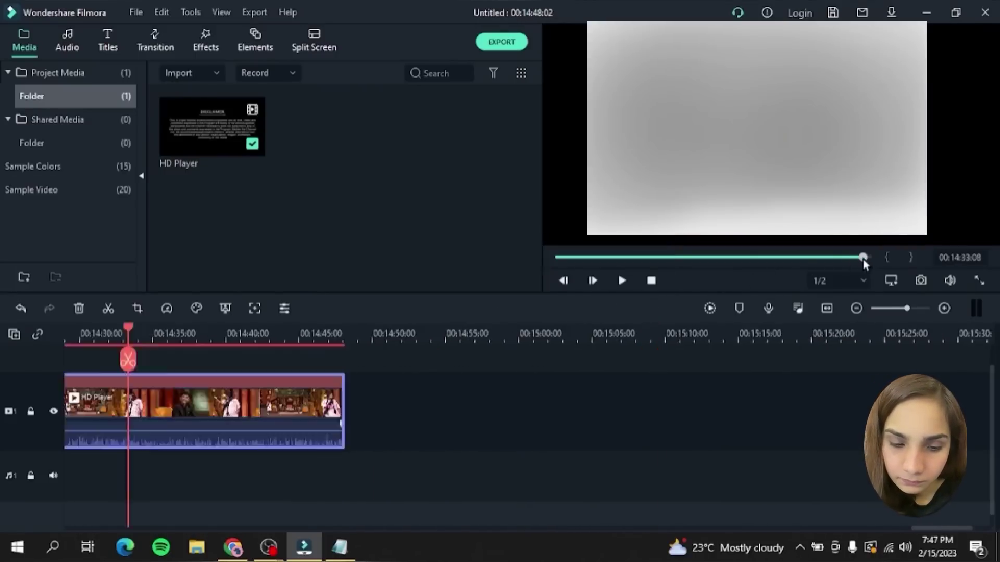
Step: Return to the timeline start and speed up the first segment to 1.10x, with a duration of 00:00:09:09
{"action": "left_click_drag", "start_coordinate": [863, 258], "coordinate": [517, 257]}
{"action": "left_click", "coordinate": [182, 396]}
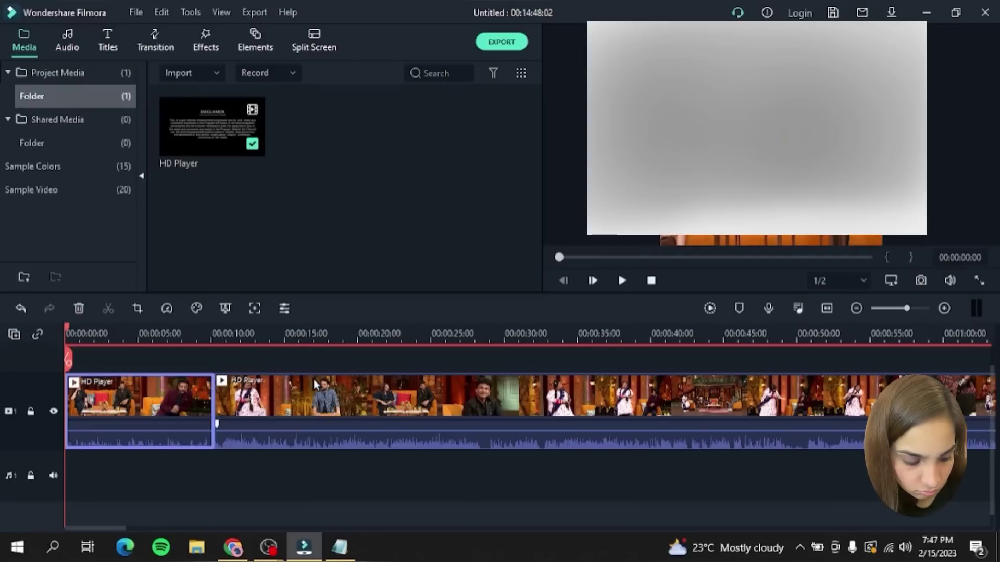
{"action": "key", "text": "ctrl+r"}
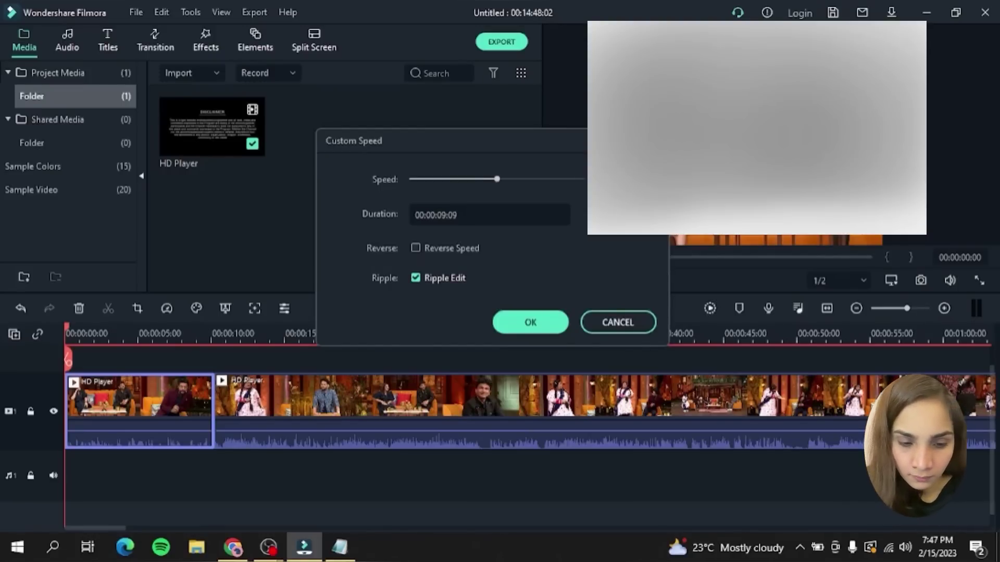
{"action": "left_click", "coordinate": [553, 324]}
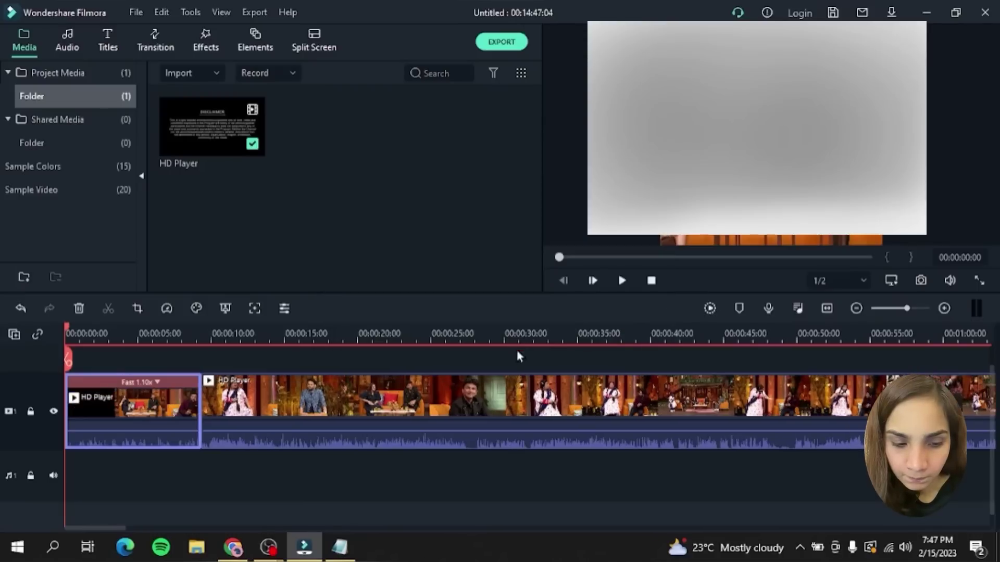
Step: Speed up the second timeline segment to a duration of 00:03:23:01 with Ripple Edit enabled
{"action": "left_click", "coordinate": [463, 397]}
{"action": "key", "text": "ctrl+r"}
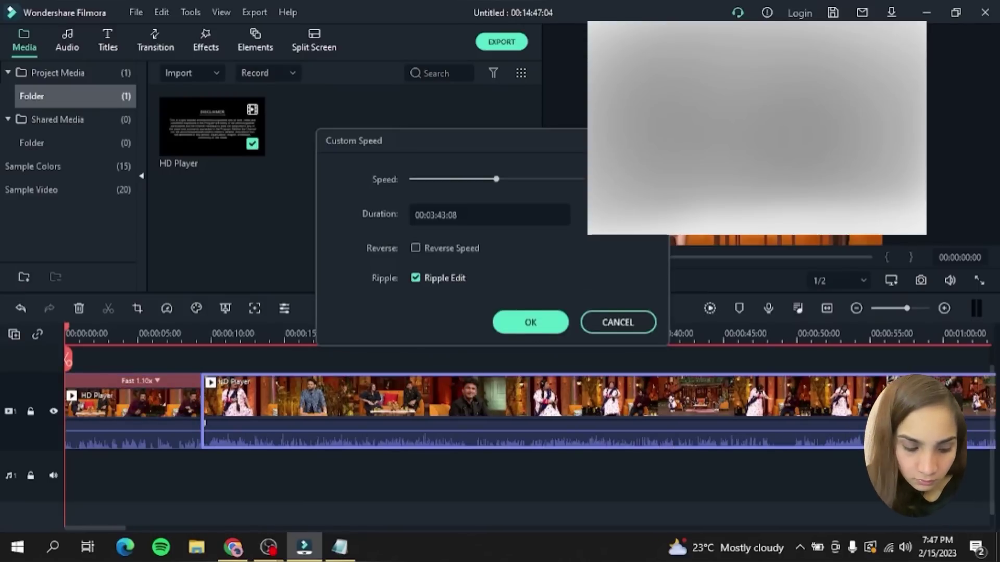
{"action": "key", "text": "Right"}
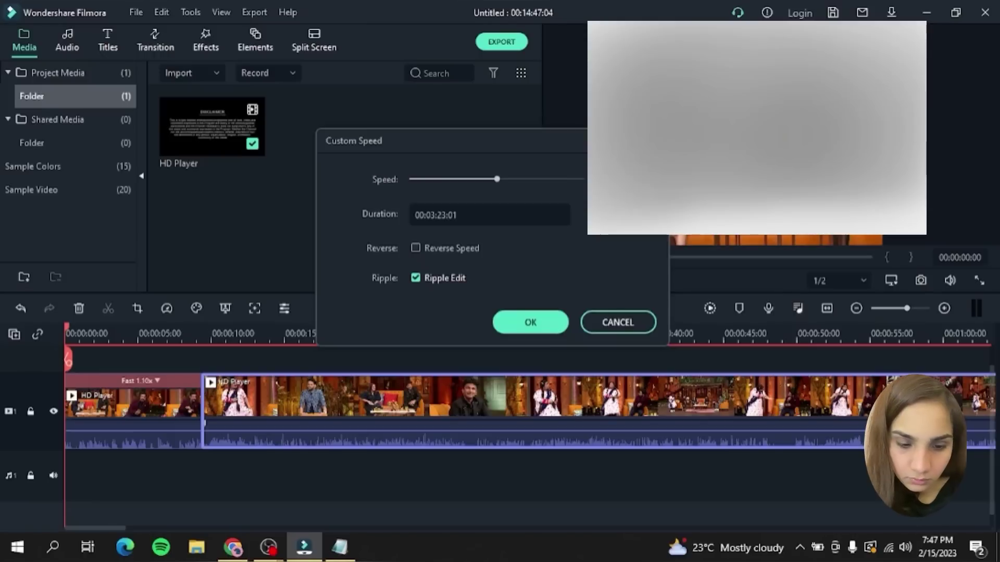
{"action": "left_click", "coordinate": [530, 322]}
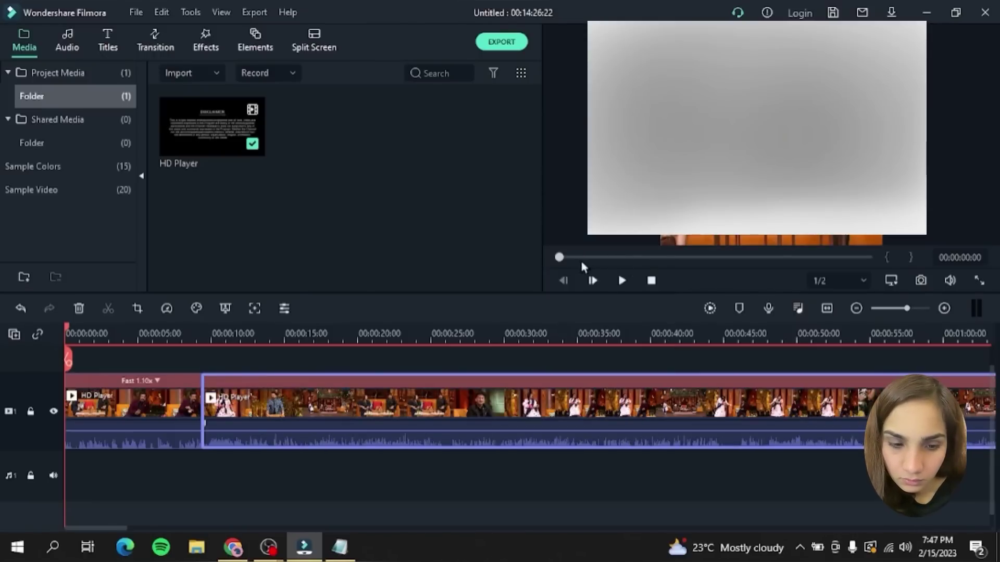
Step: Speed up the third timeline segment to a duration of 00:03:43:00 with Ripple Edit enabled
{"action": "left_click_drag", "start_coordinate": [560, 255], "coordinate": [652, 255]}
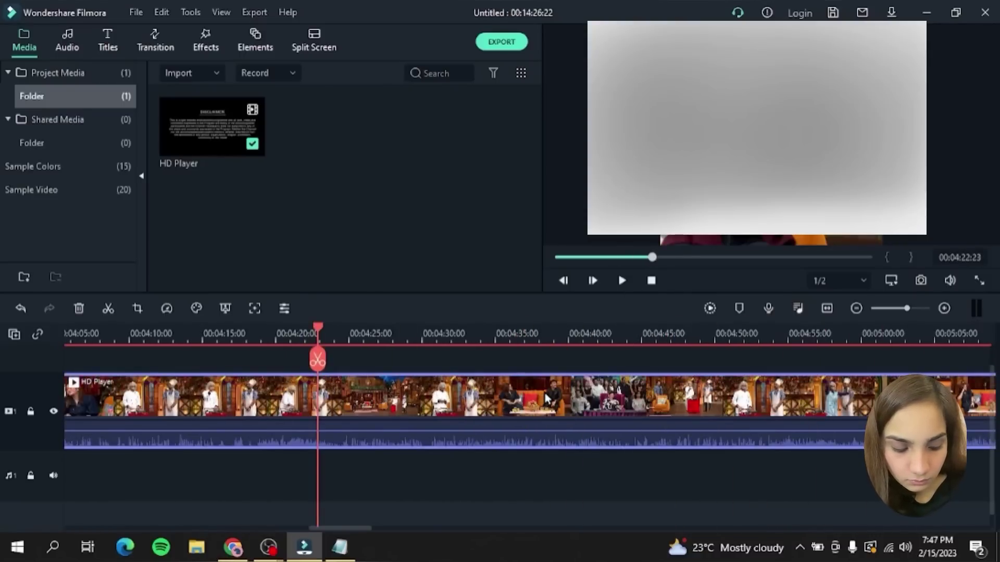
{"action": "key", "text": "ctrl+r"}
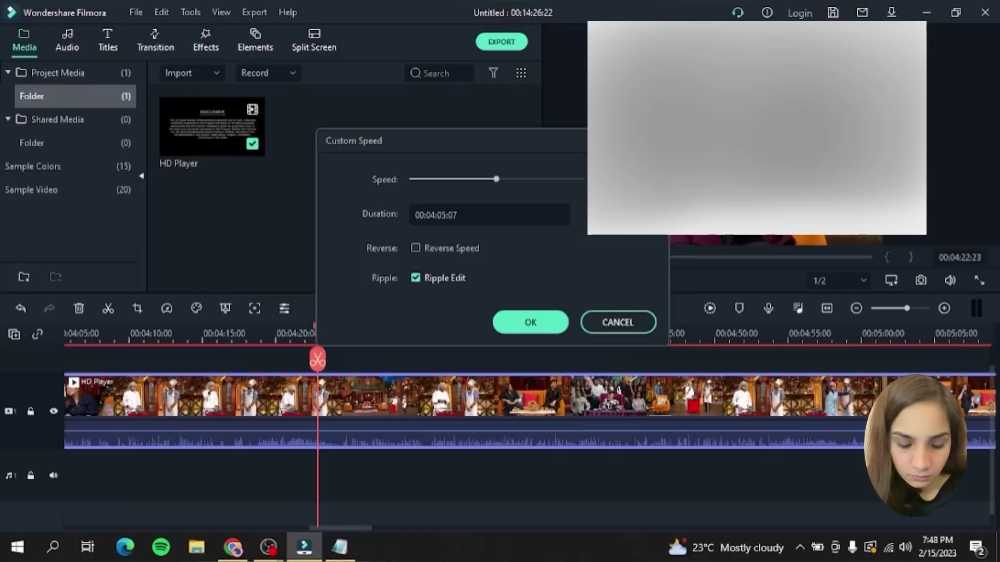
{"action": "key", "text": "Right"}
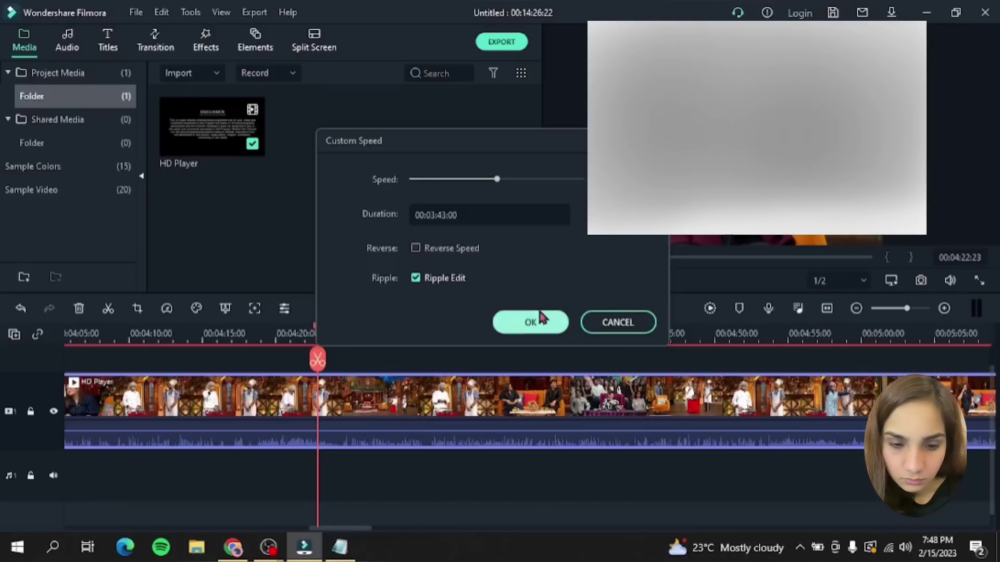
{"action": "left_click", "coordinate": [565, 315]}
{"action": "left_click", "coordinate": [623, 281]}
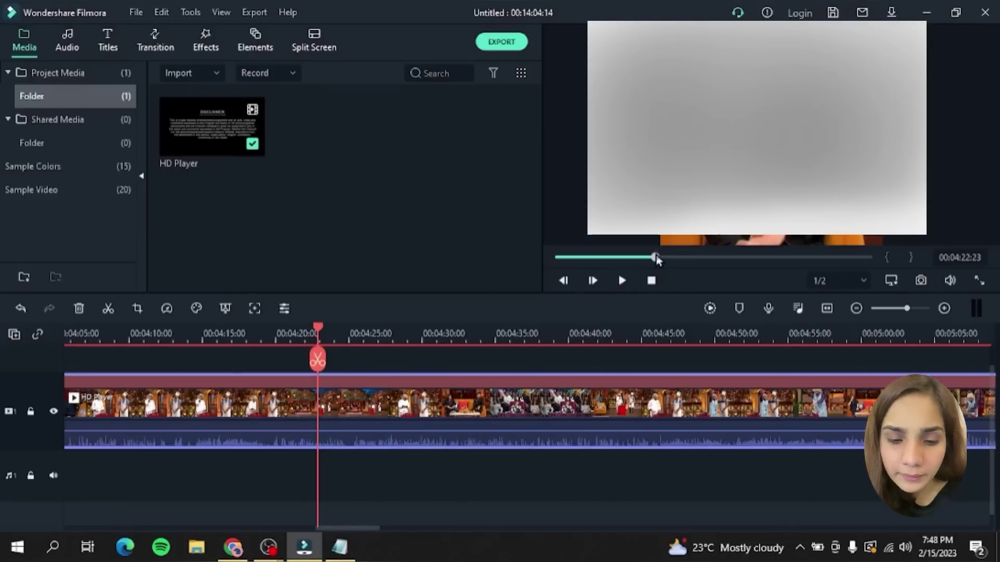
Step: Return to the timeline start and set the second segment's audio pitch to 1.00 and its equalizer to Classic
{"action": "left_click_drag", "start_coordinate": [657, 258], "coordinate": [480, 281]}
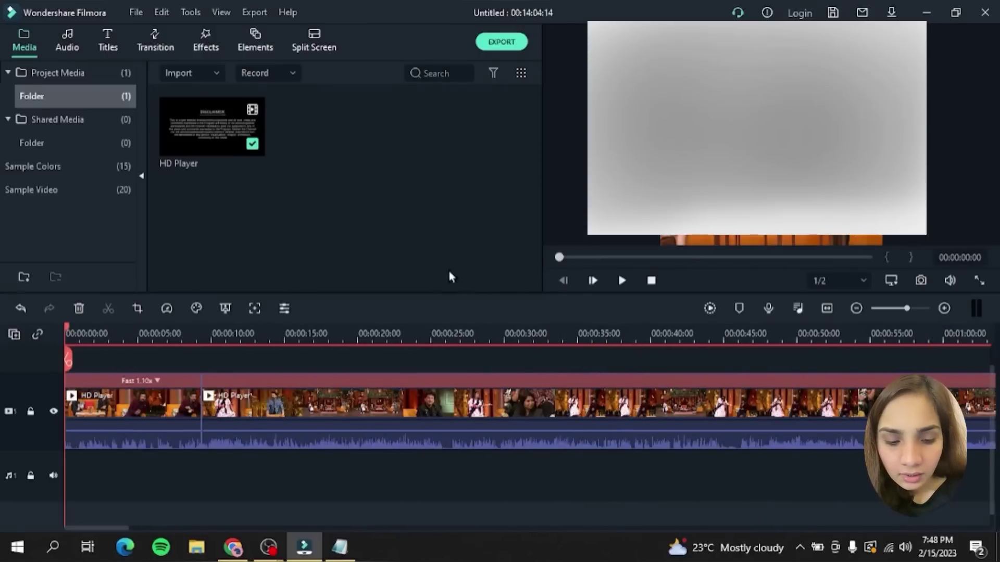
{"action": "left_click", "coordinate": [423, 401]}
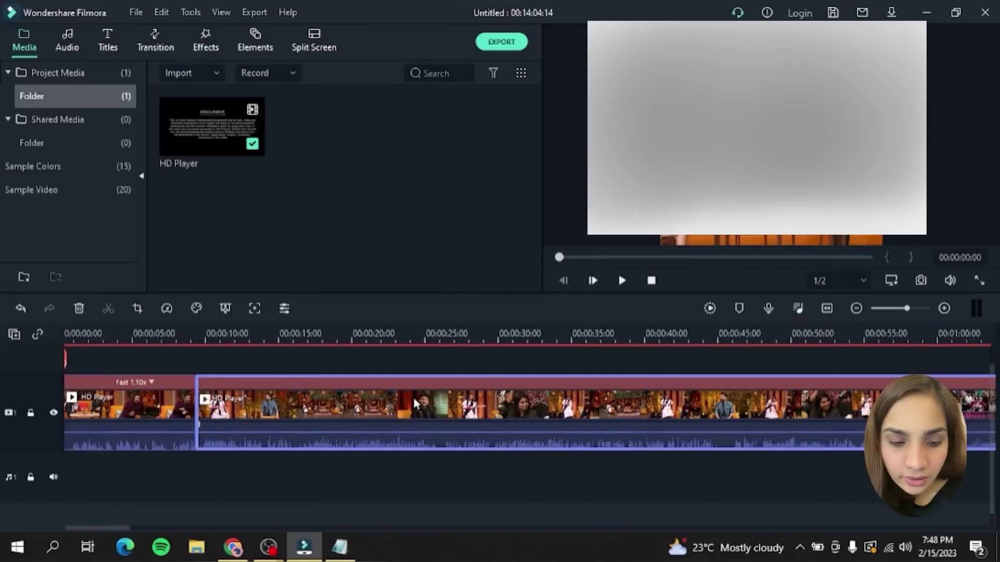
{"action": "right_click", "coordinate": [416, 403]}
{"action": "left_click", "coordinate": [503, 400]}
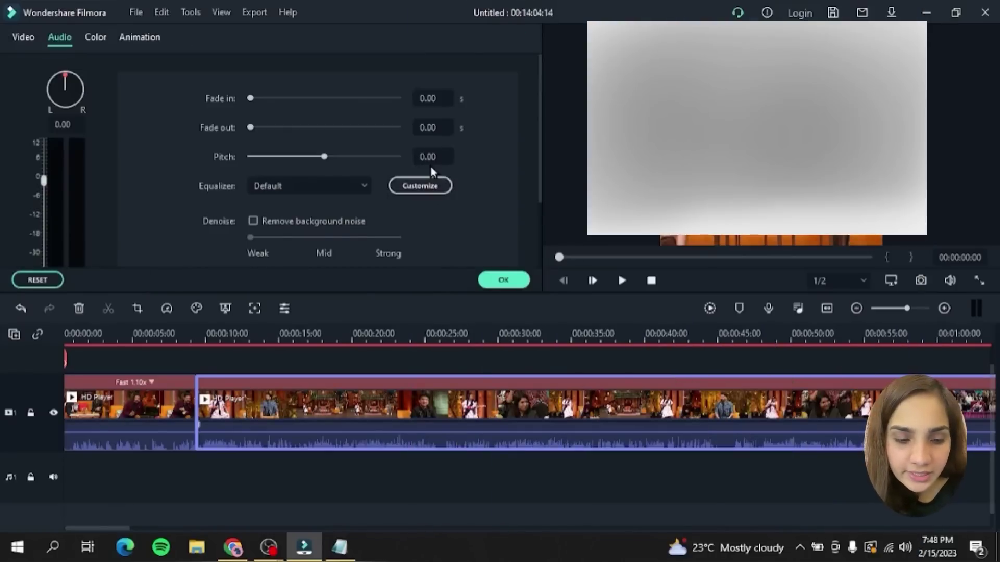
{"action": "left_click", "coordinate": [428, 159]}
{"action": "key", "text": "BackSpace"}
{"action": "type", "text": "1"}
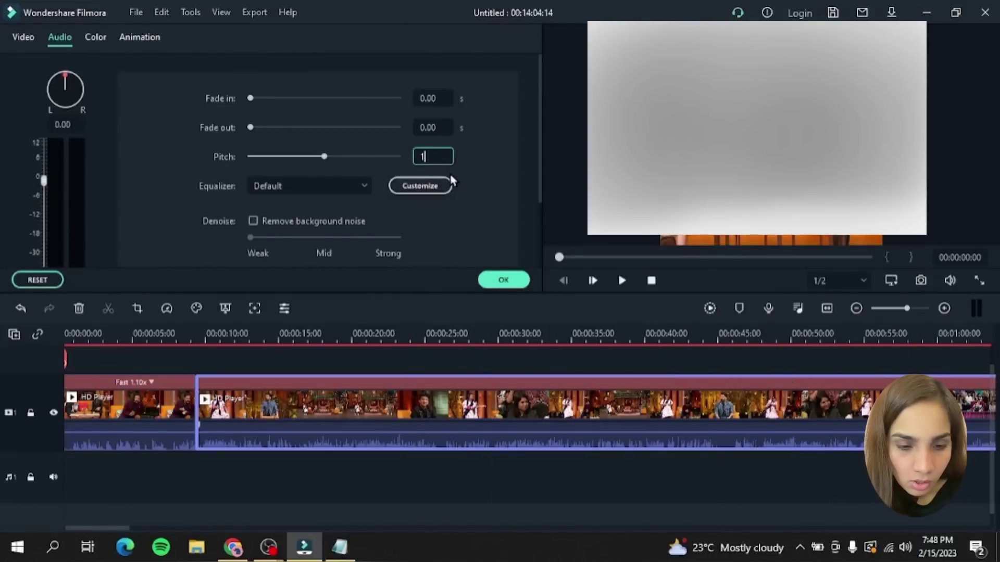
{"action": "left_click", "coordinate": [347, 188]}
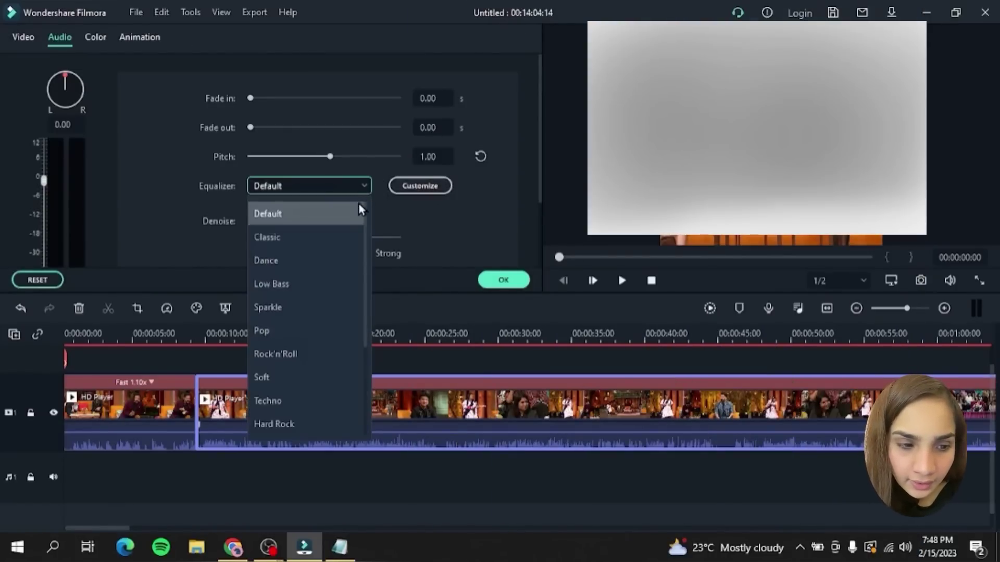
{"action": "left_click", "coordinate": [346, 237]}
{"action": "left_click", "coordinate": [500, 279]}
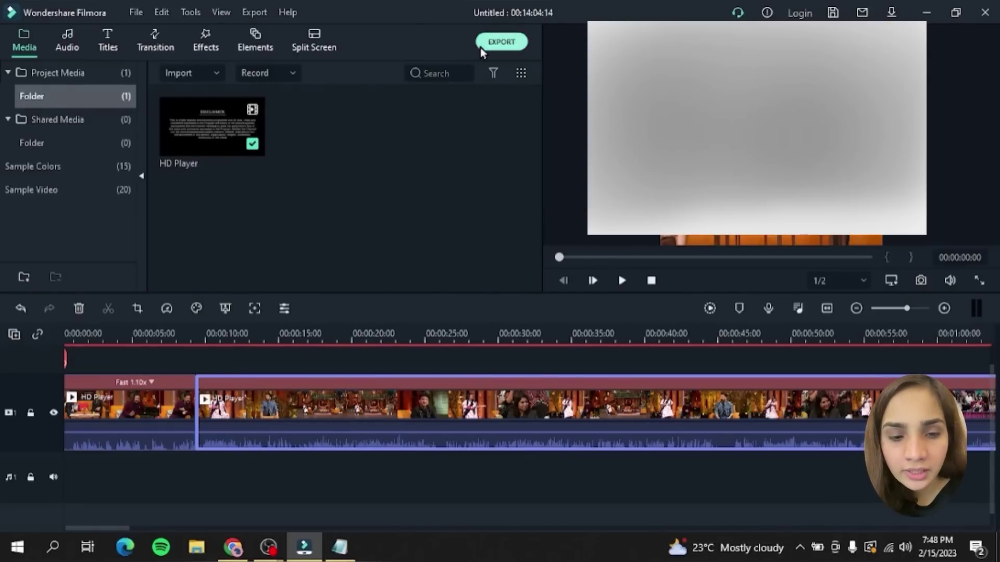
Step: Export the project as an MP4 named My Video at 1080x1080, 25 fps, keeping Better quality and the 6000 kbps video bit rate
{"action": "left_click", "coordinate": [501, 42]}
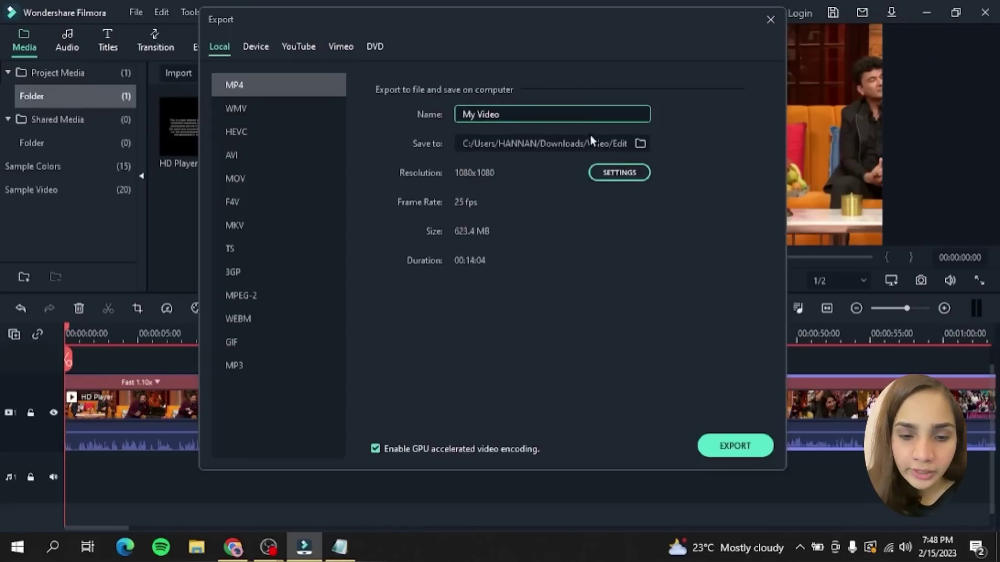
{"action": "left_click", "coordinate": [633, 173]}
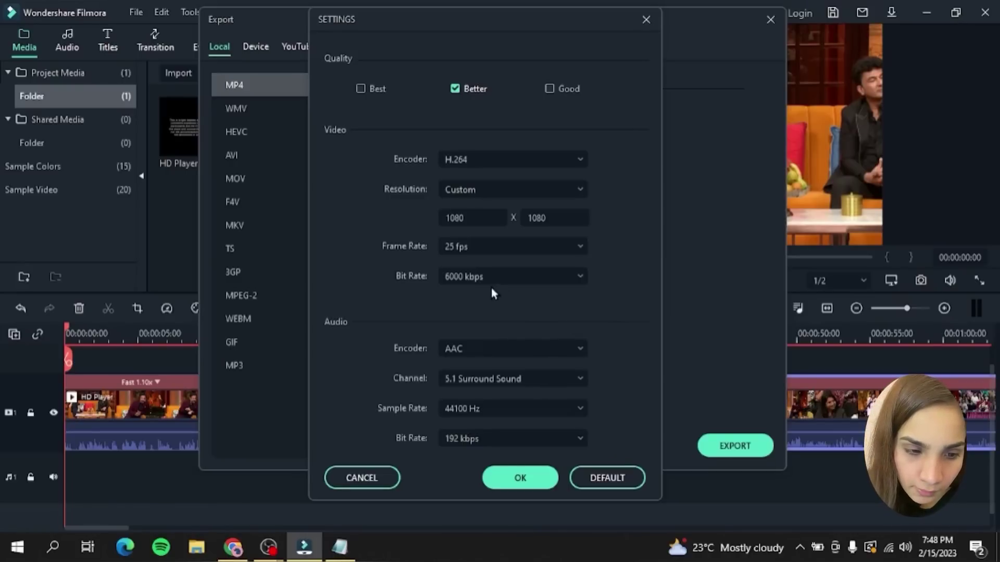
{"action": "left_click", "coordinate": [524, 276]}
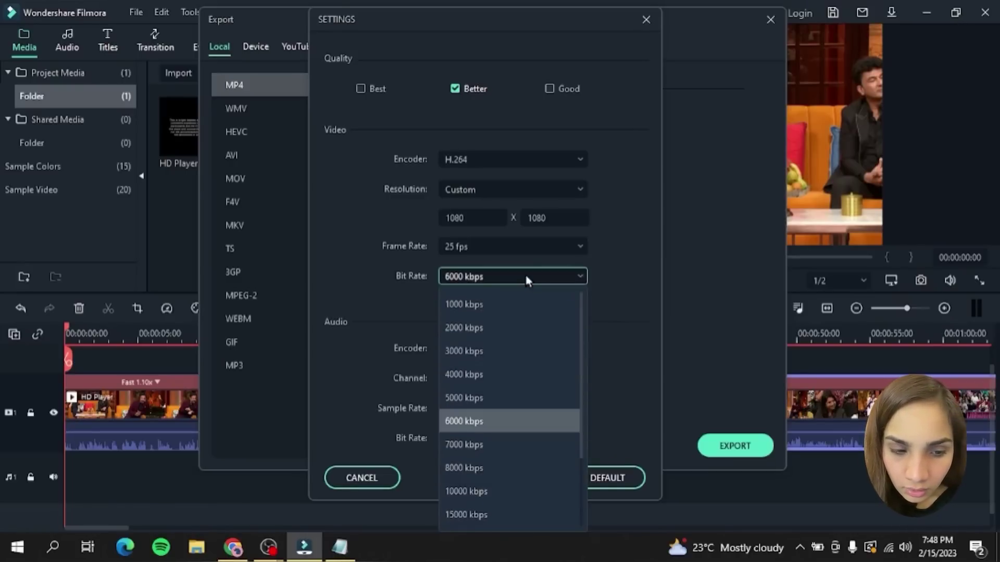
{"action": "left_click", "coordinate": [659, 376]}
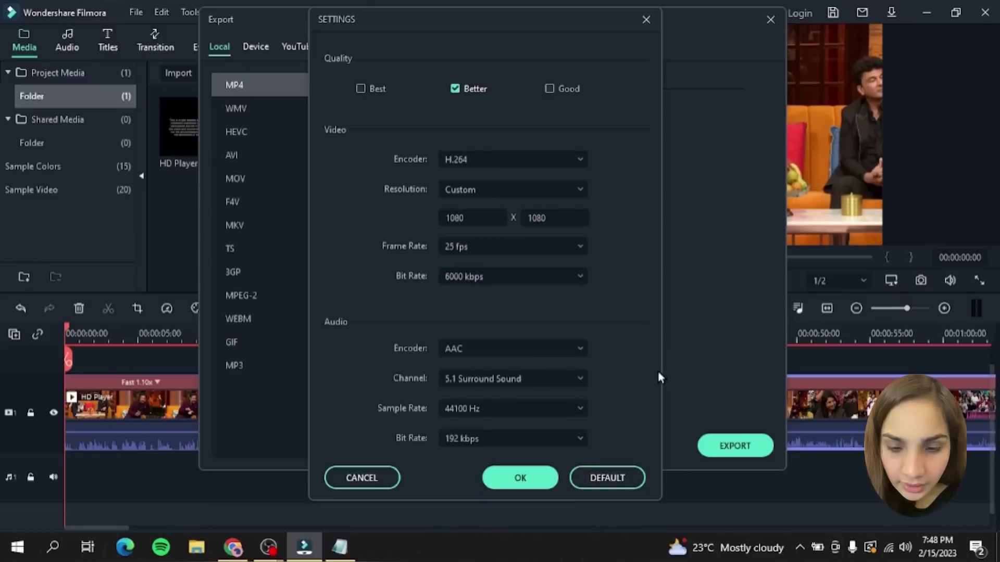
{"action": "left_click", "coordinate": [520, 479]}
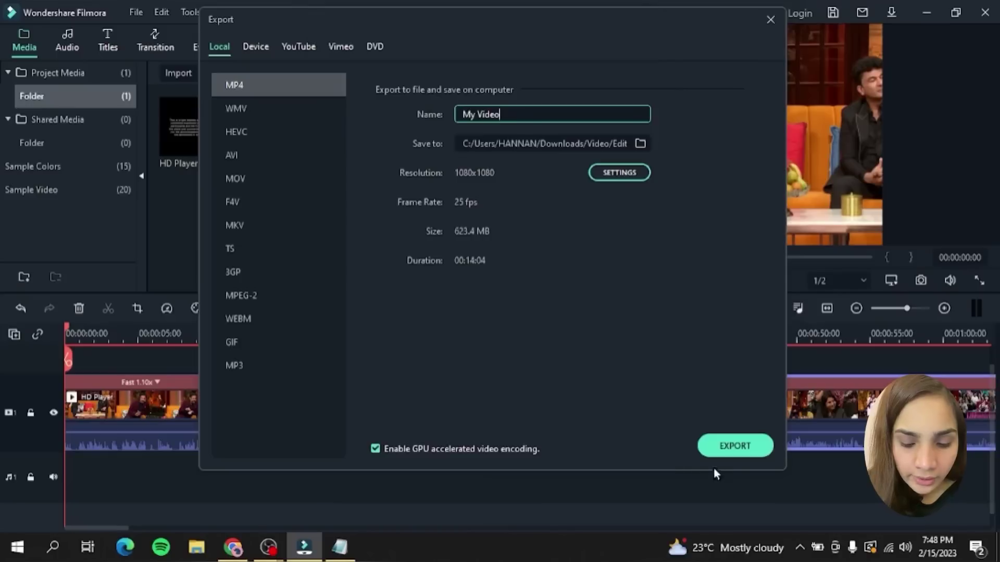
{"action": "left_click", "coordinate": [722, 451]}
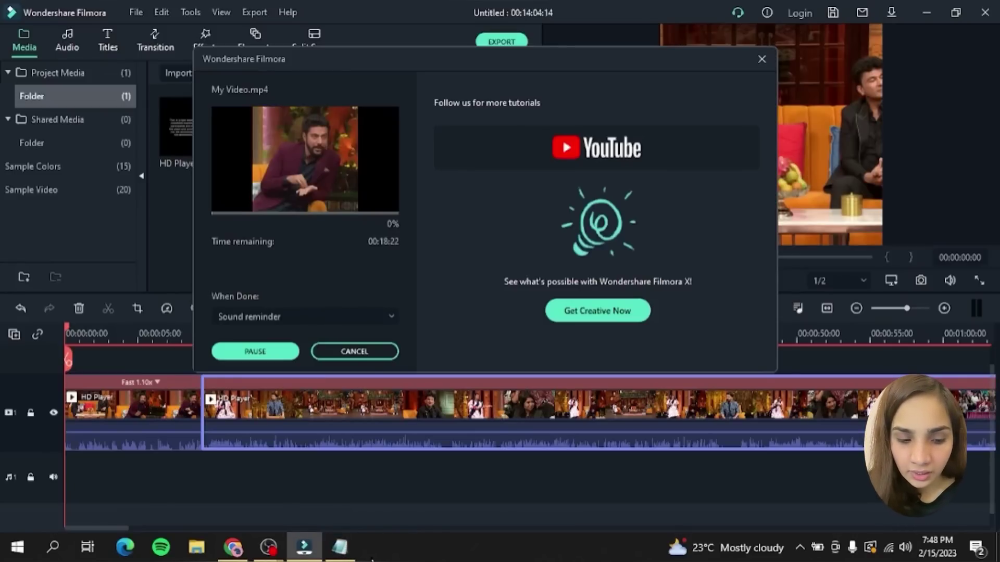
Step: Switch to the Notepad window holding the content notes
{"action": "left_click", "coordinate": [339, 546]}
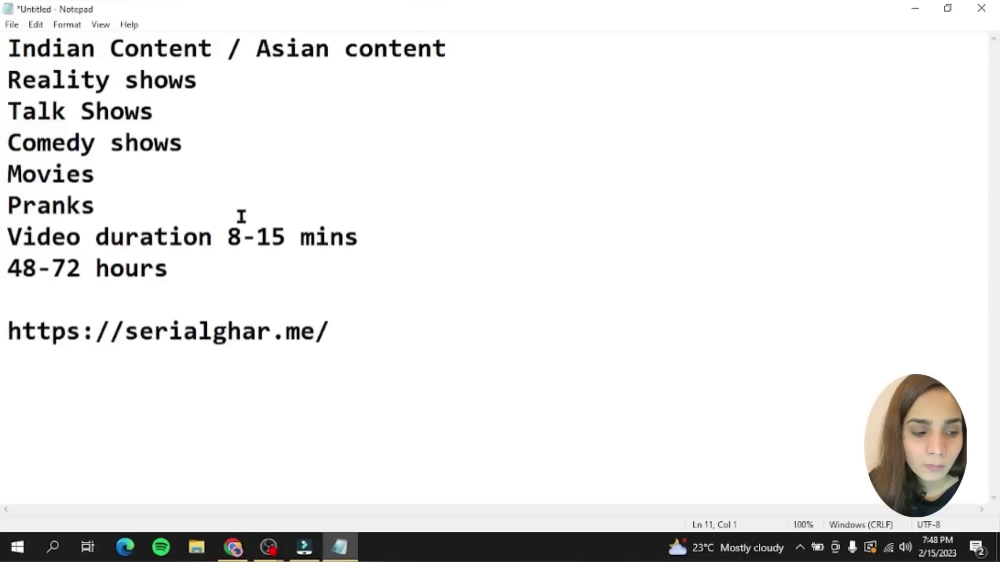